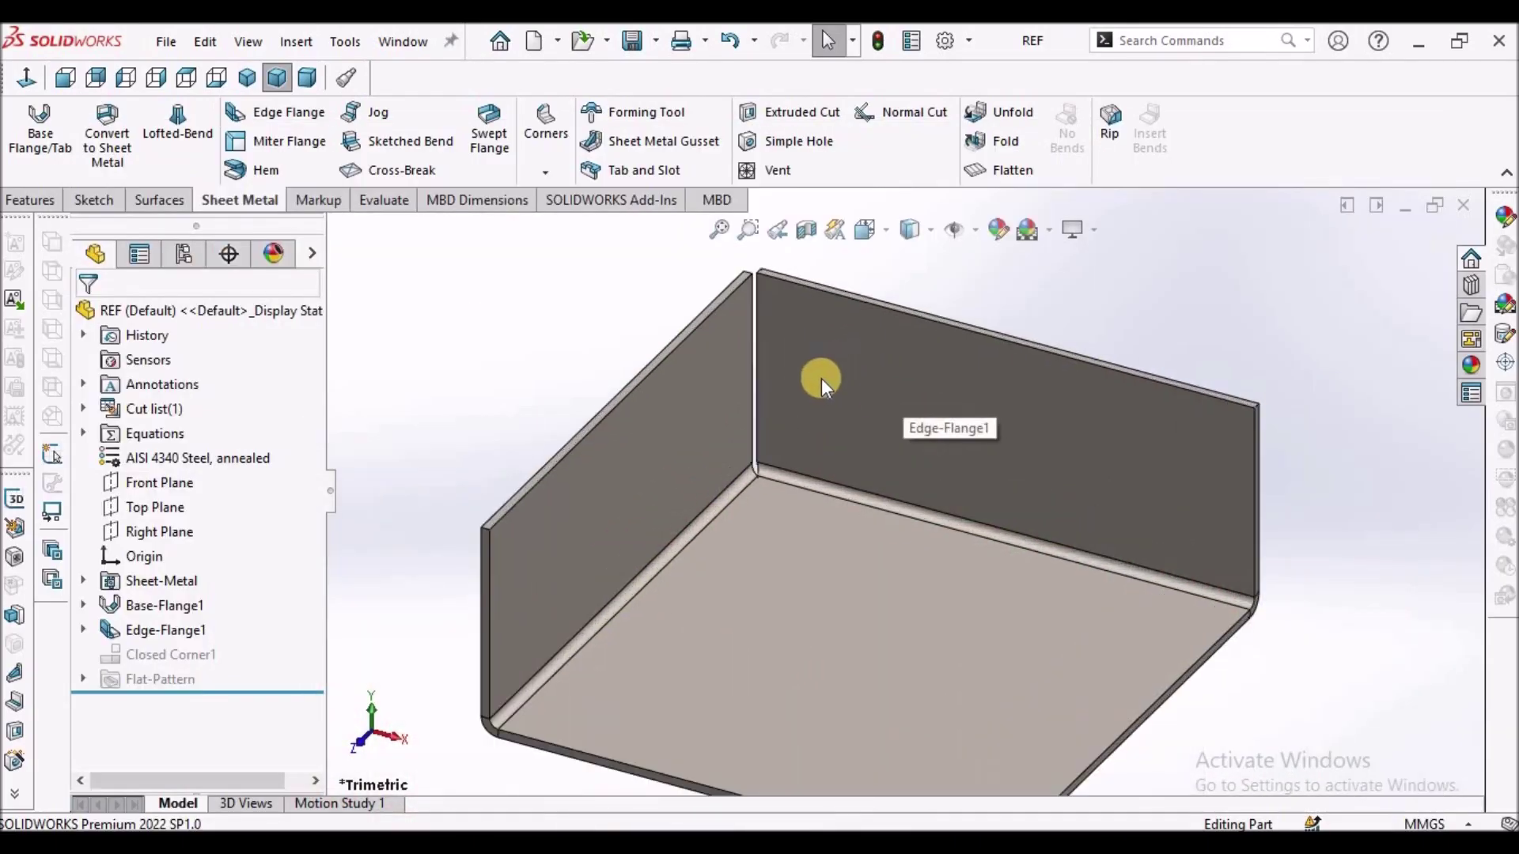
Unsuppress Closed Corner1 on the reference box and orbit to check the now-closed flange corner
{"action": "scroll", "coordinate": [870, 396], "scroll_direction": "up", "scroll_amount": 3}
{"action": "middle_click_drag", "start_coordinate": [957, 411], "coordinate": [891, 506]}
{"action": "scroll", "coordinate": [718, 449], "scroll_direction": "down", "scroll_amount": 3}
{"action": "middle_click_drag", "start_coordinate": [718, 449], "coordinate": [784, 543]}
{"action": "scroll", "coordinate": [784, 542], "scroll_direction": "up", "scroll_amount": 3}
{"action": "scroll", "coordinate": [407, 668], "scroll_direction": "down", "scroll_amount": 2}
{"action": "right_click", "coordinate": [158, 659]}
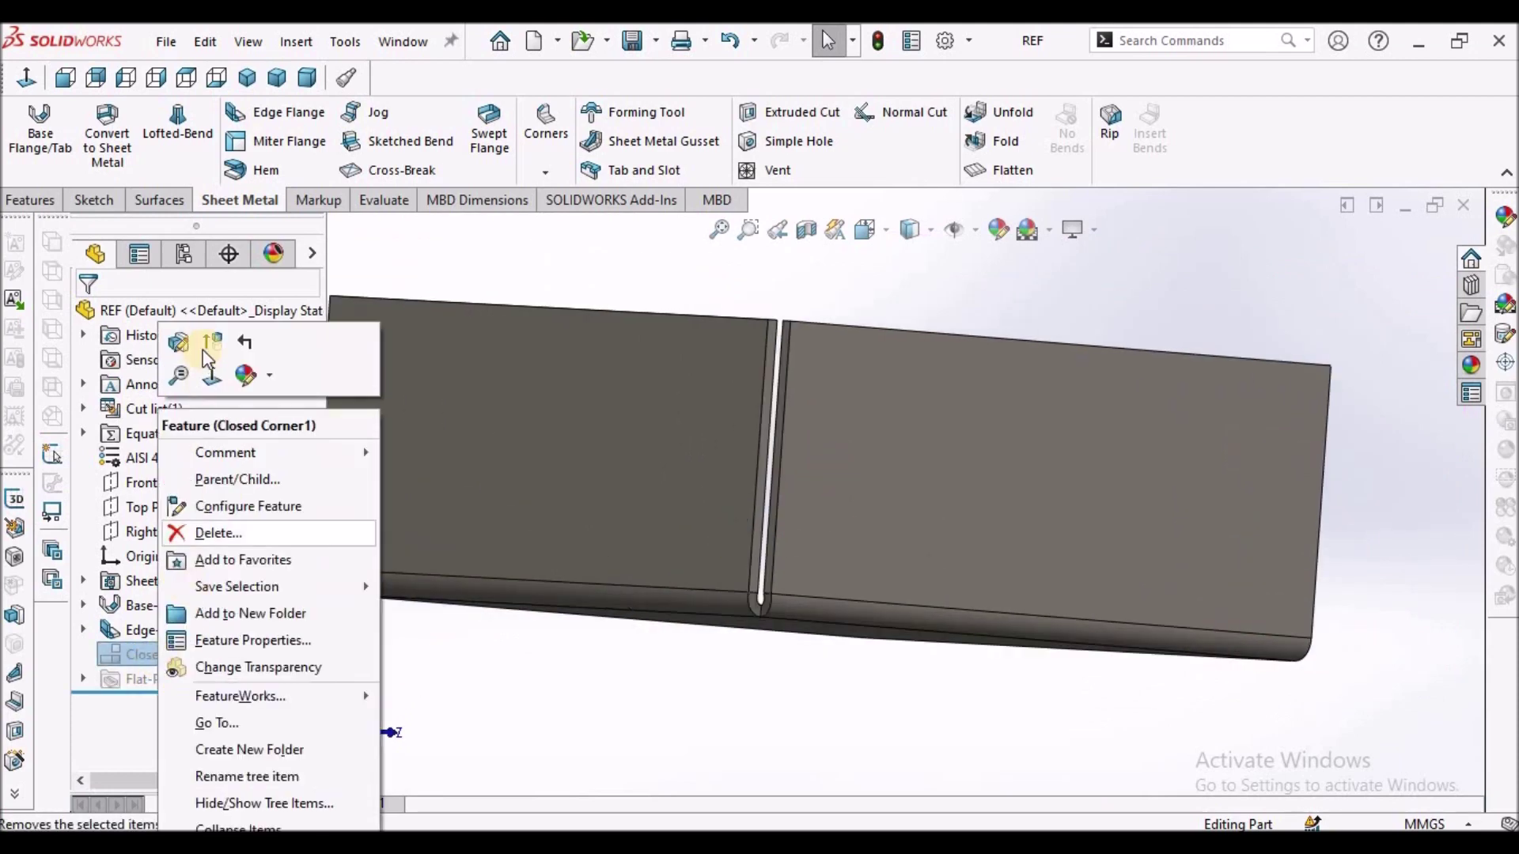
{"action": "left_click", "coordinate": [217, 348]}
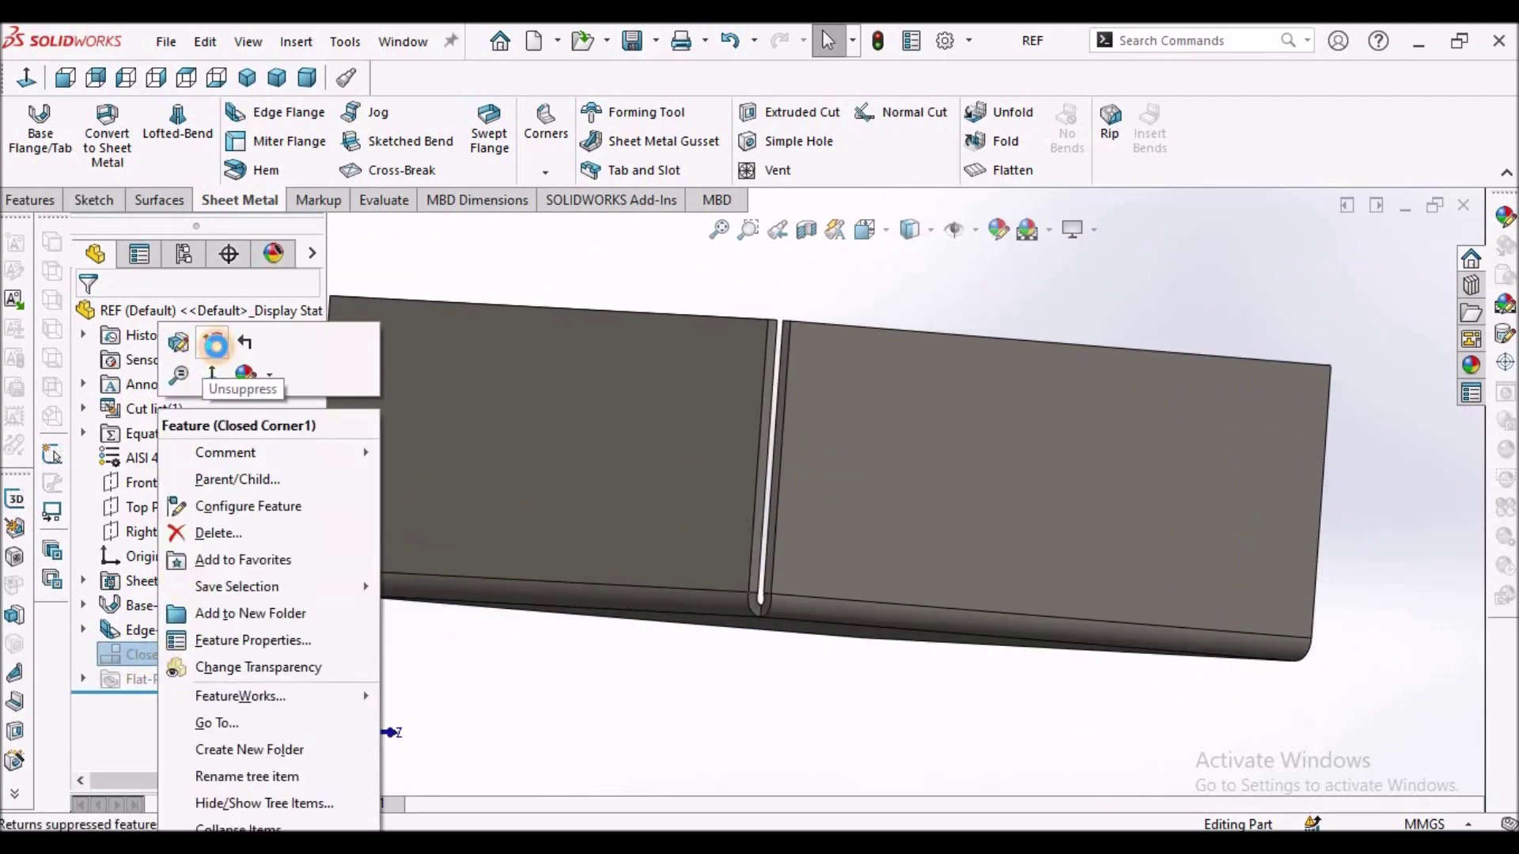
{"action": "middle_click_drag", "start_coordinate": [910, 441], "coordinate": [443, 441]}
{"action": "scroll", "coordinate": [509, 485], "scroll_direction": "up", "scroll_amount": 5}
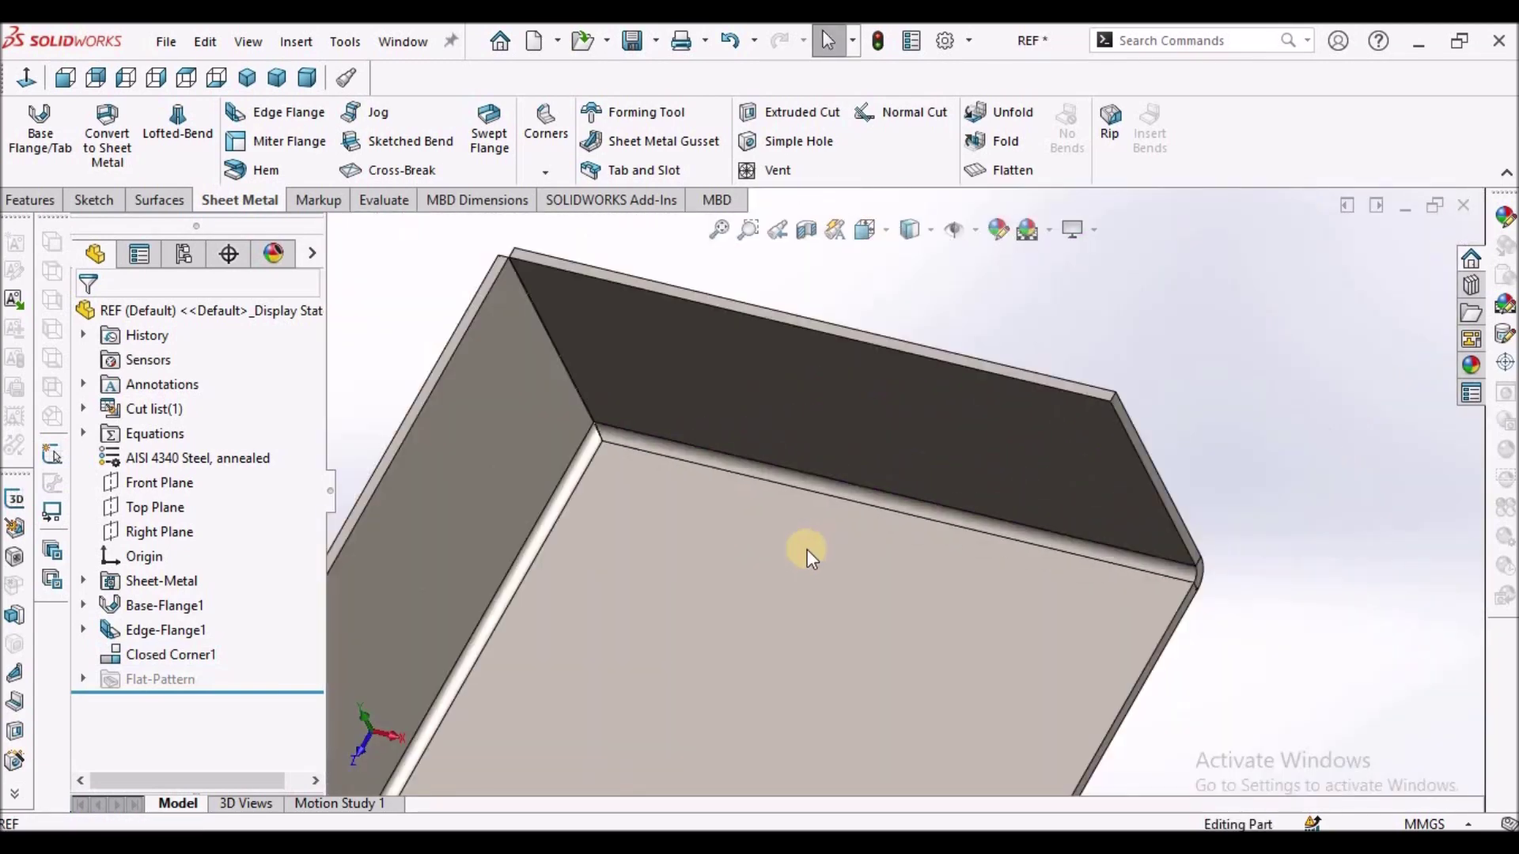
Start a sketch on Top Plane and draw a center rectangle centred on the origin
{"action": "left_click", "coordinate": [307, 76]}
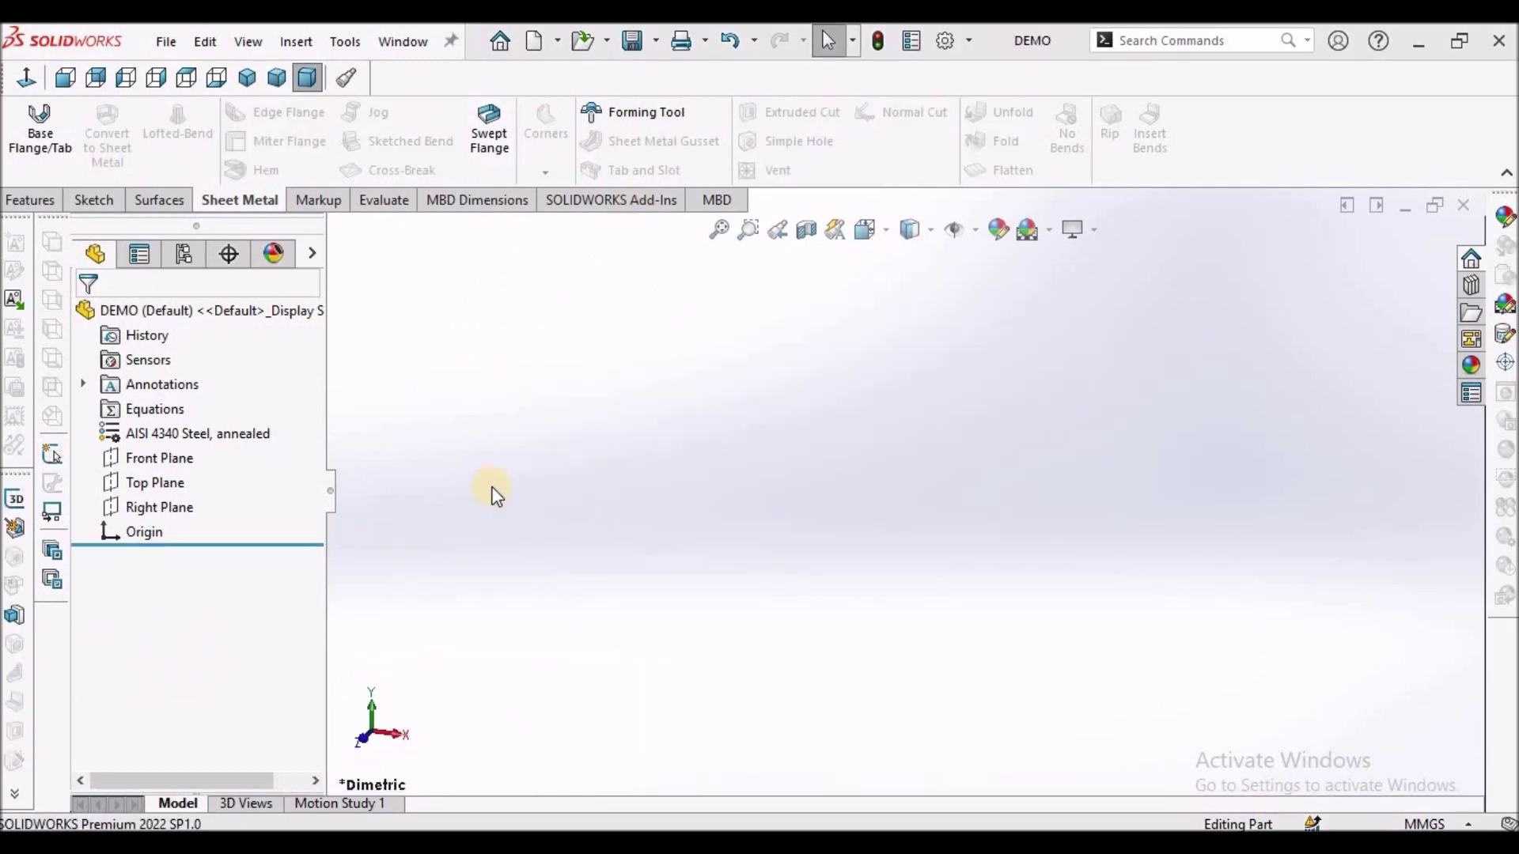
{"action": "left_click", "coordinate": [125, 481]}
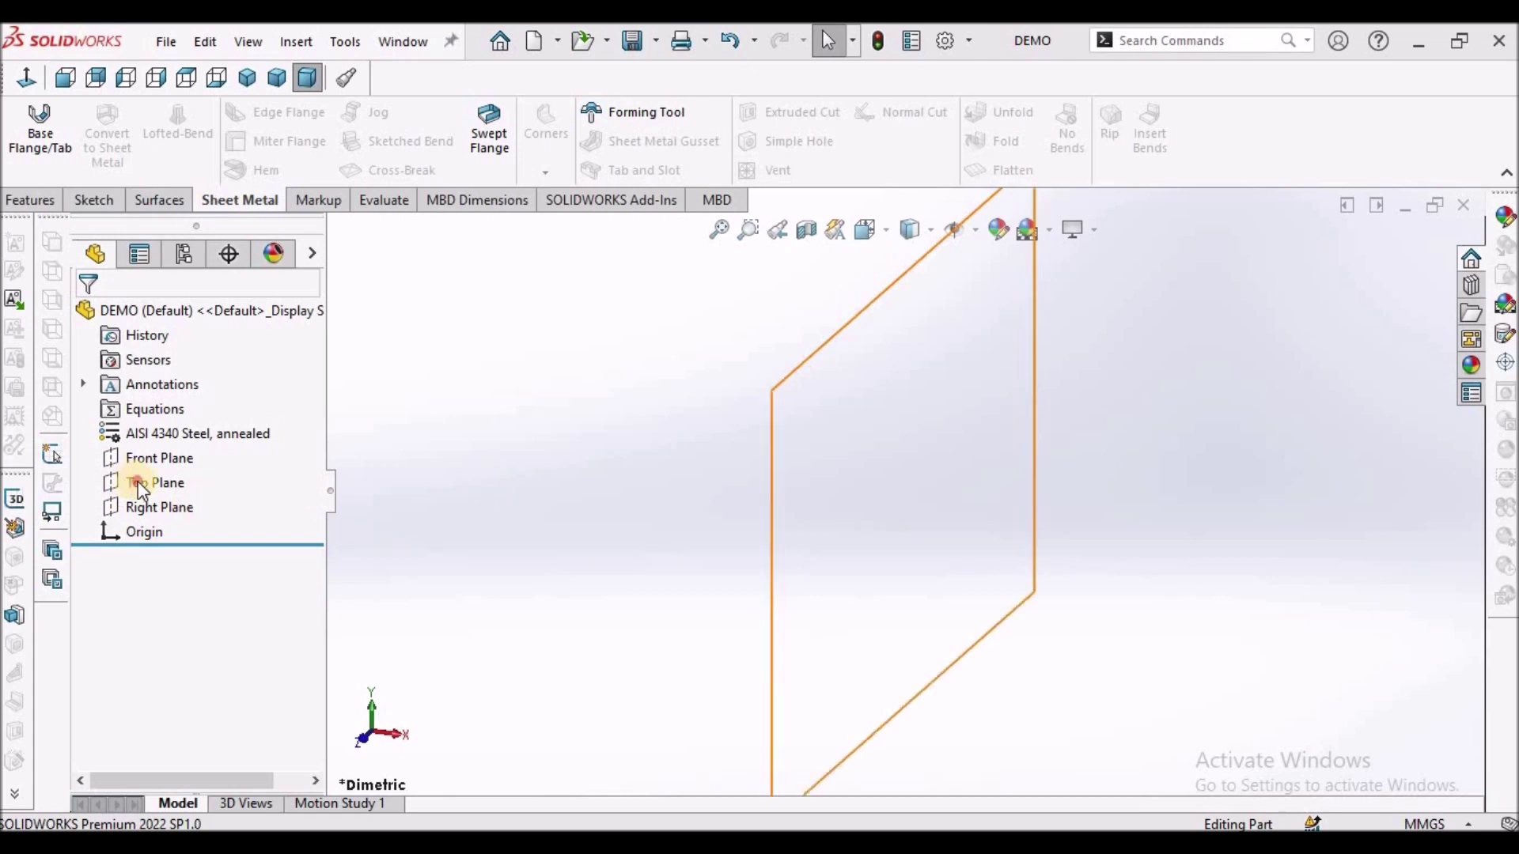
{"action": "left_click", "coordinate": [93, 198]}
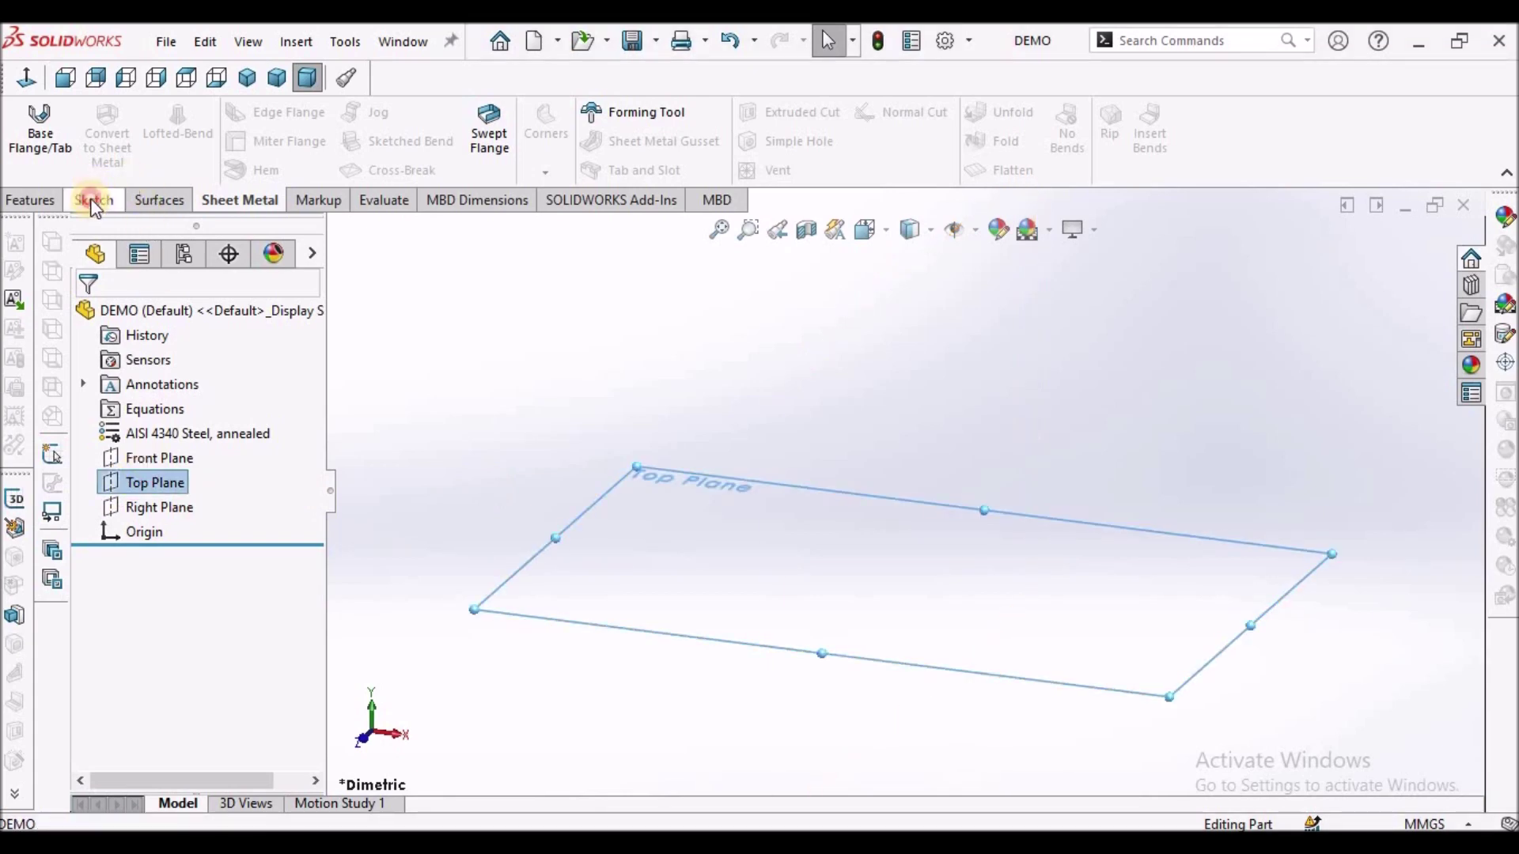
{"action": "left_click", "coordinate": [26, 118]}
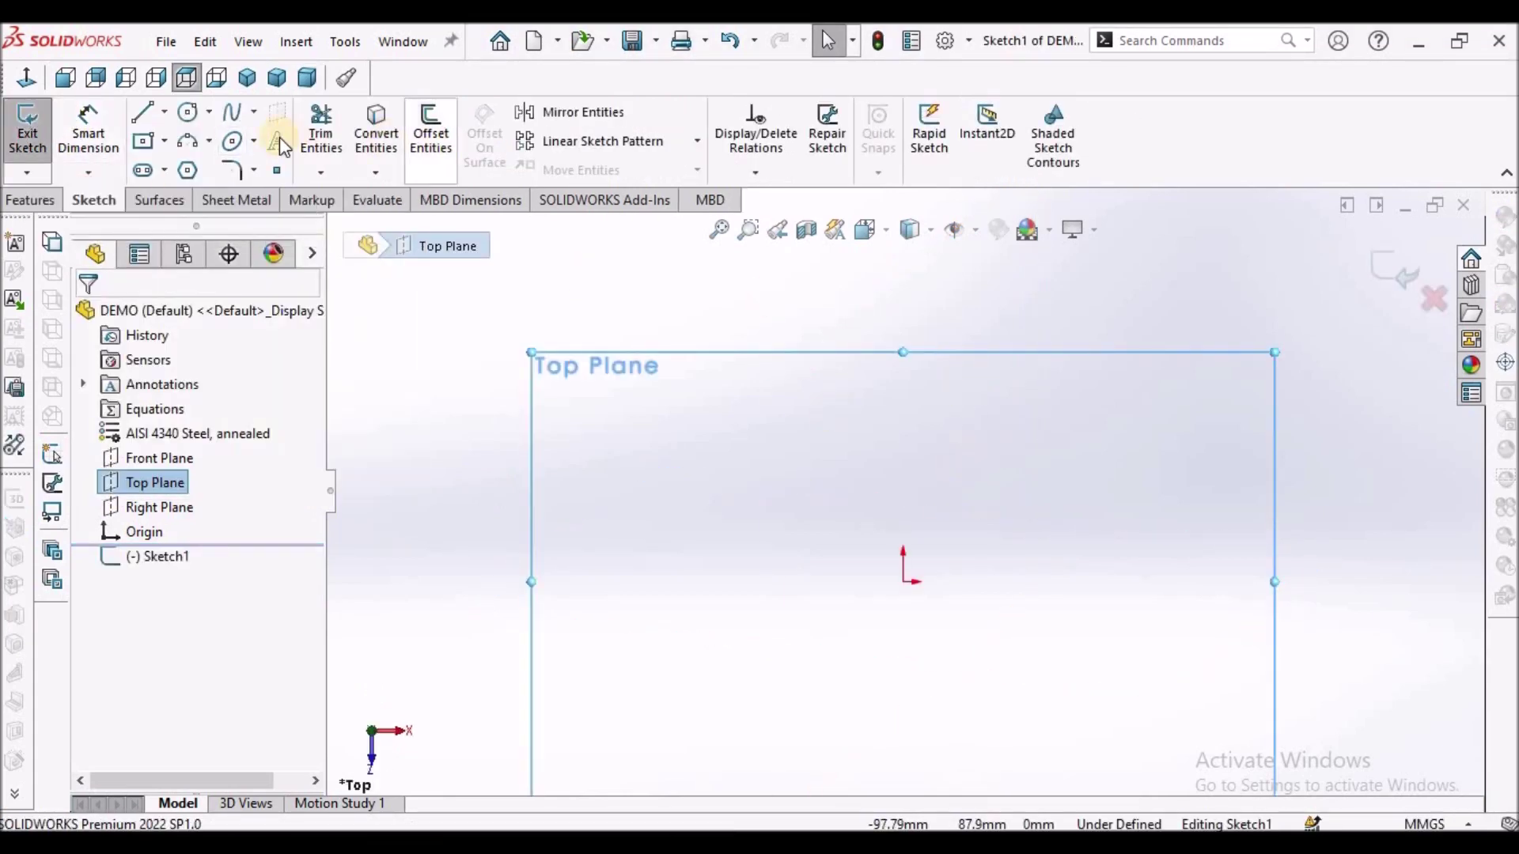
{"action": "left_click", "coordinate": [190, 144]}
{"action": "scroll", "coordinate": [1007, 570], "scroll_direction": "up", "scroll_amount": 2}
{"action": "scroll", "coordinate": [902, 542], "scroll_direction": "down", "scroll_amount": 2}
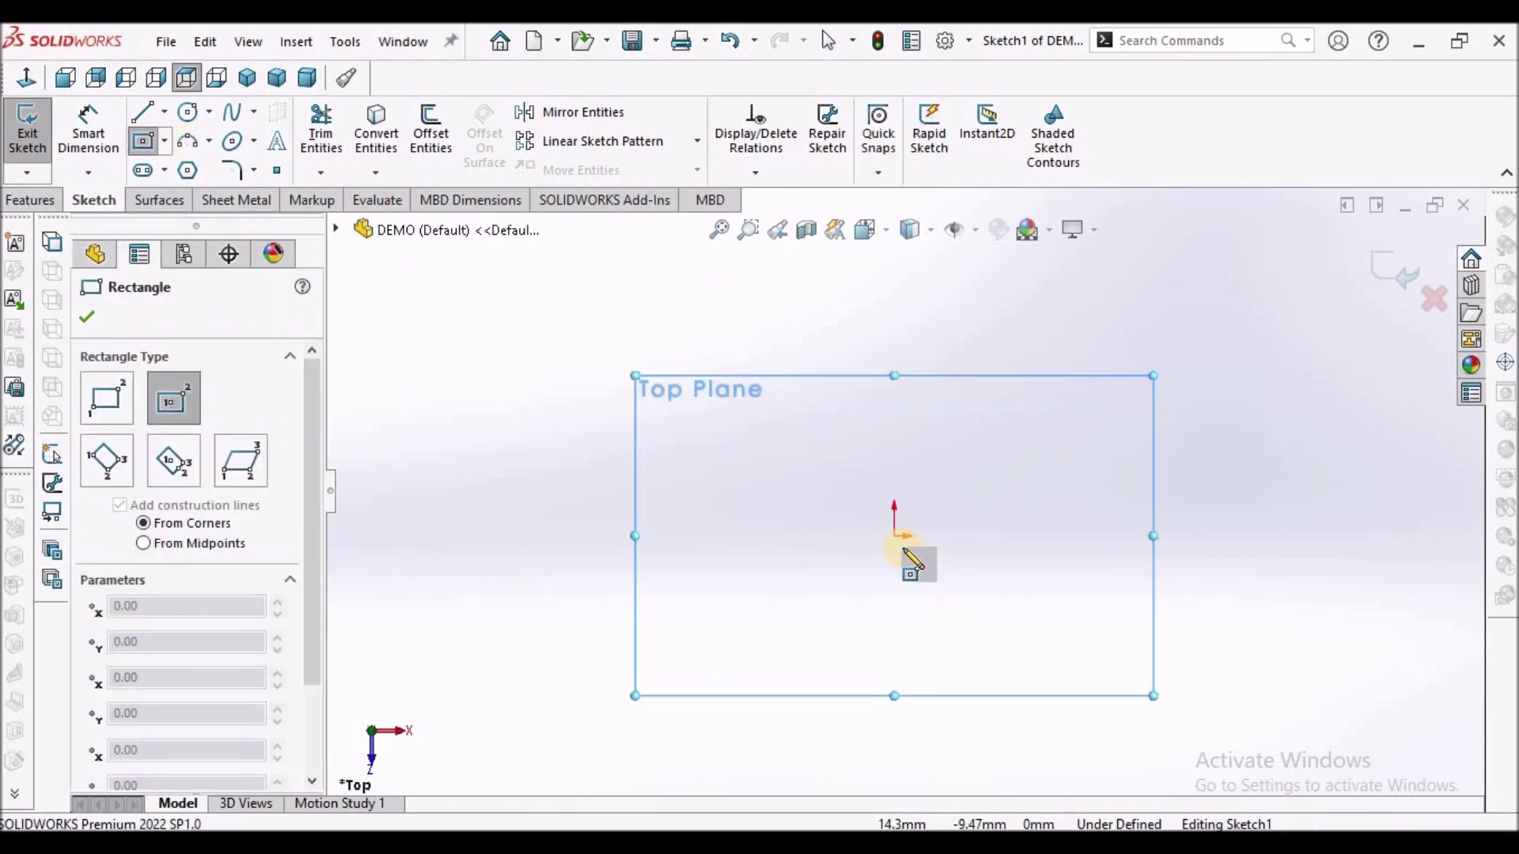
{"action": "left_click", "coordinate": [884, 526]}
{"action": "left_click", "coordinate": [1076, 366]}
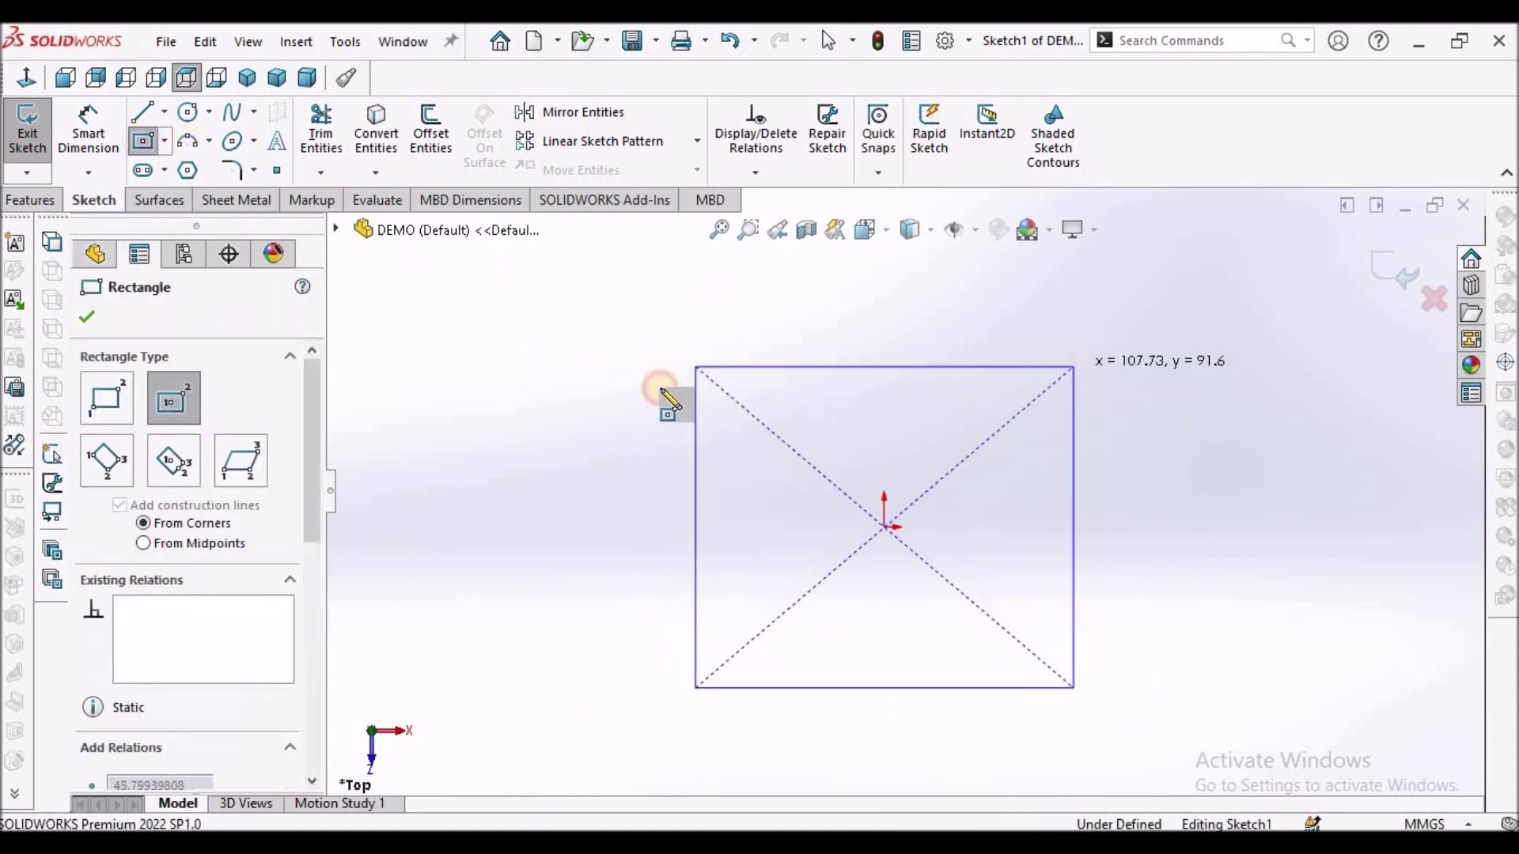
{"action": "right_click", "coordinate": [598, 393]}
{"action": "left_click", "coordinate": [632, 406]}
Add an Equal relation between the square's bottom and right sides
{"action": "scroll", "coordinate": [960, 577], "scroll_direction": "up", "scroll_amount": 2}
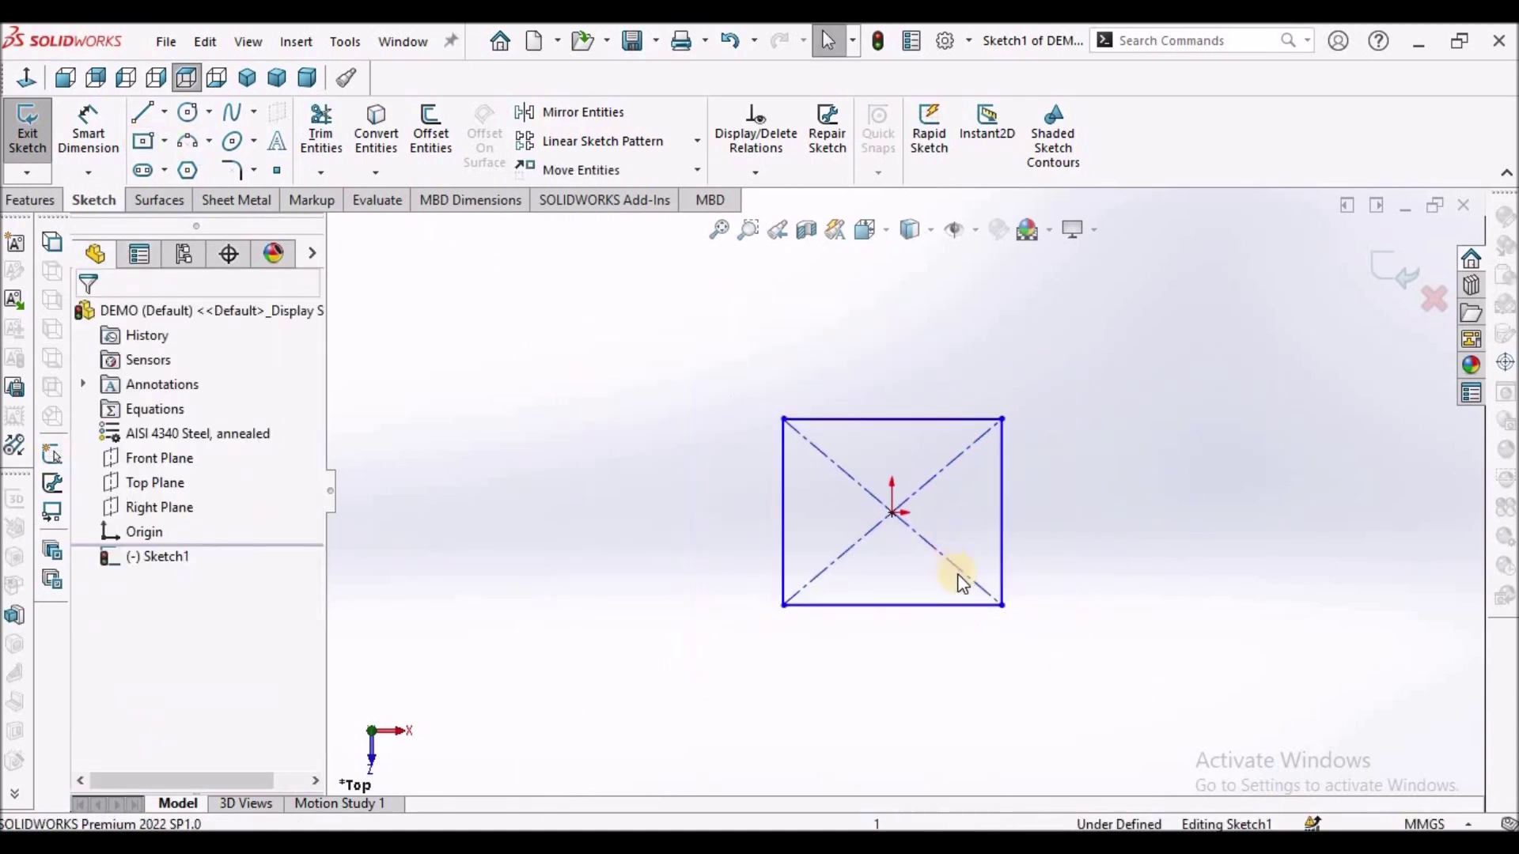
{"action": "scroll", "coordinate": [943, 617], "scroll_direction": "down", "scroll_amount": 2}
{"action": "left_click", "coordinate": [935, 608]}
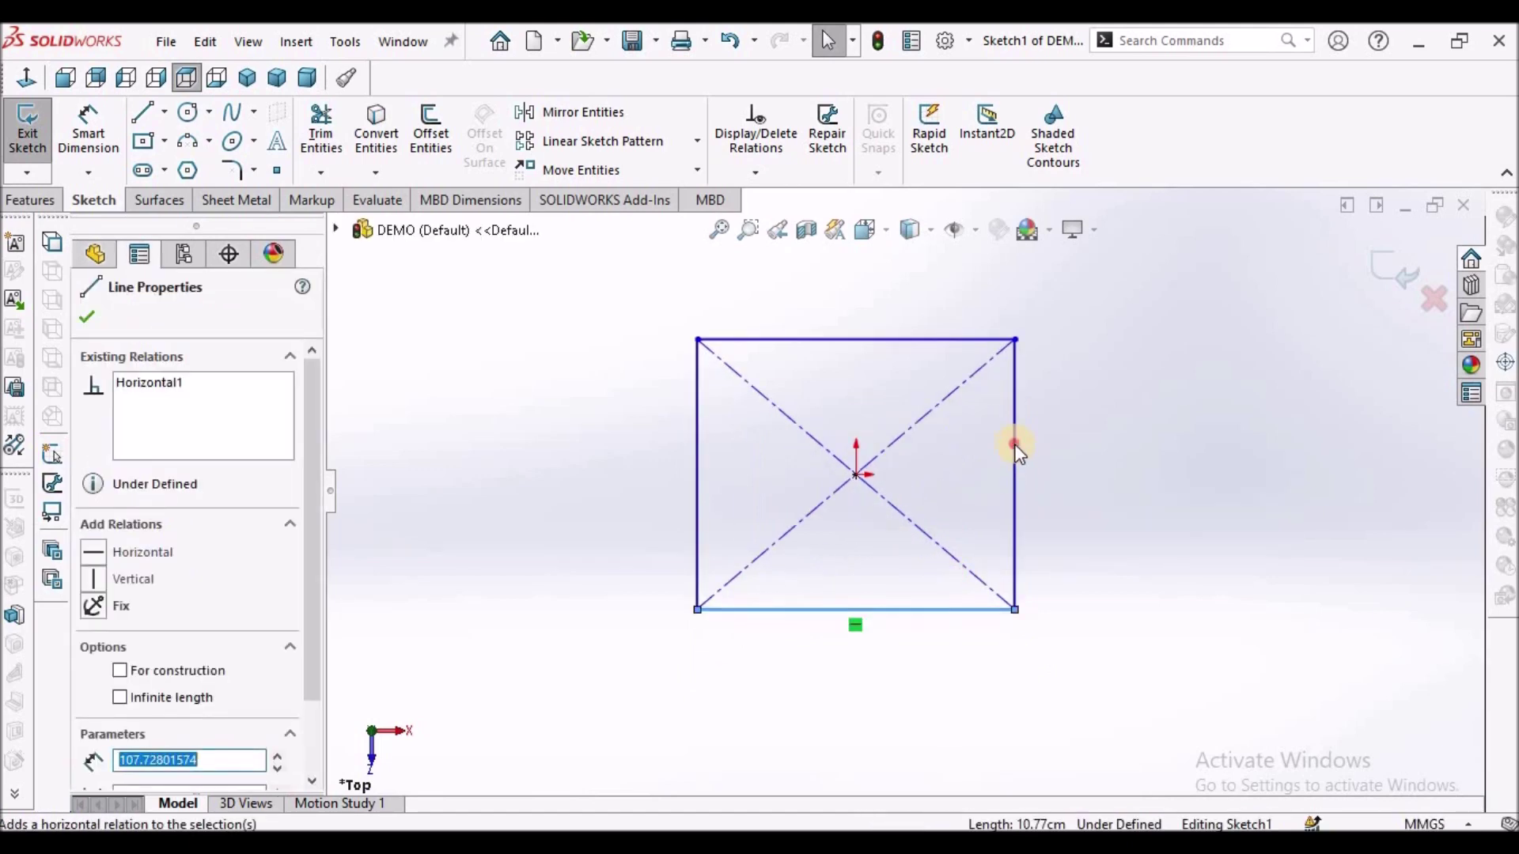
{"action": "left_click", "coordinate": [1014, 444], "text": "ctrl"}
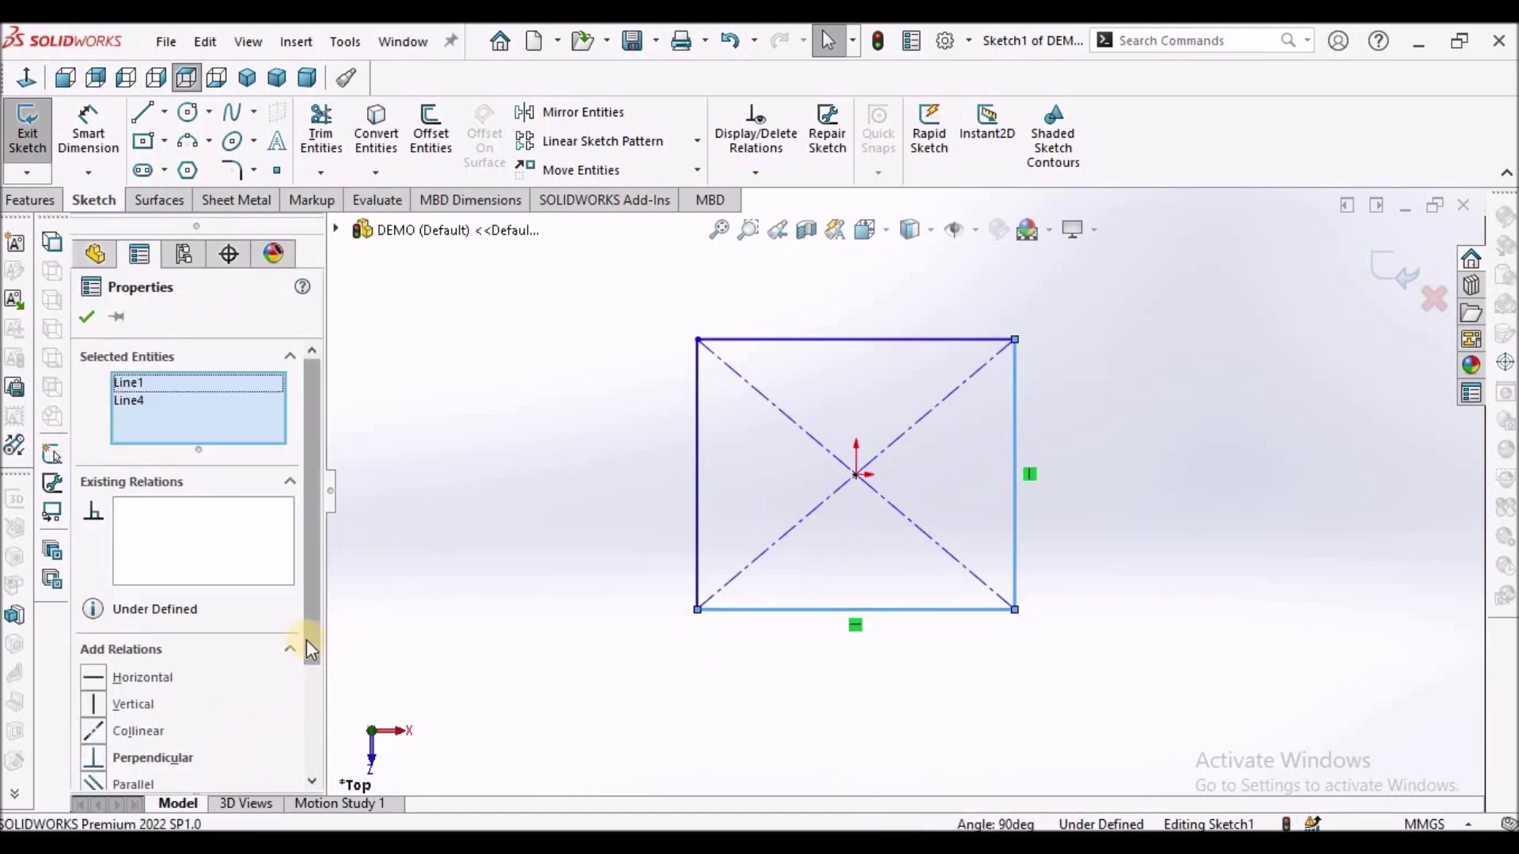
{"action": "left_click_drag", "start_coordinate": [306, 639], "coordinate": [302, 724]}
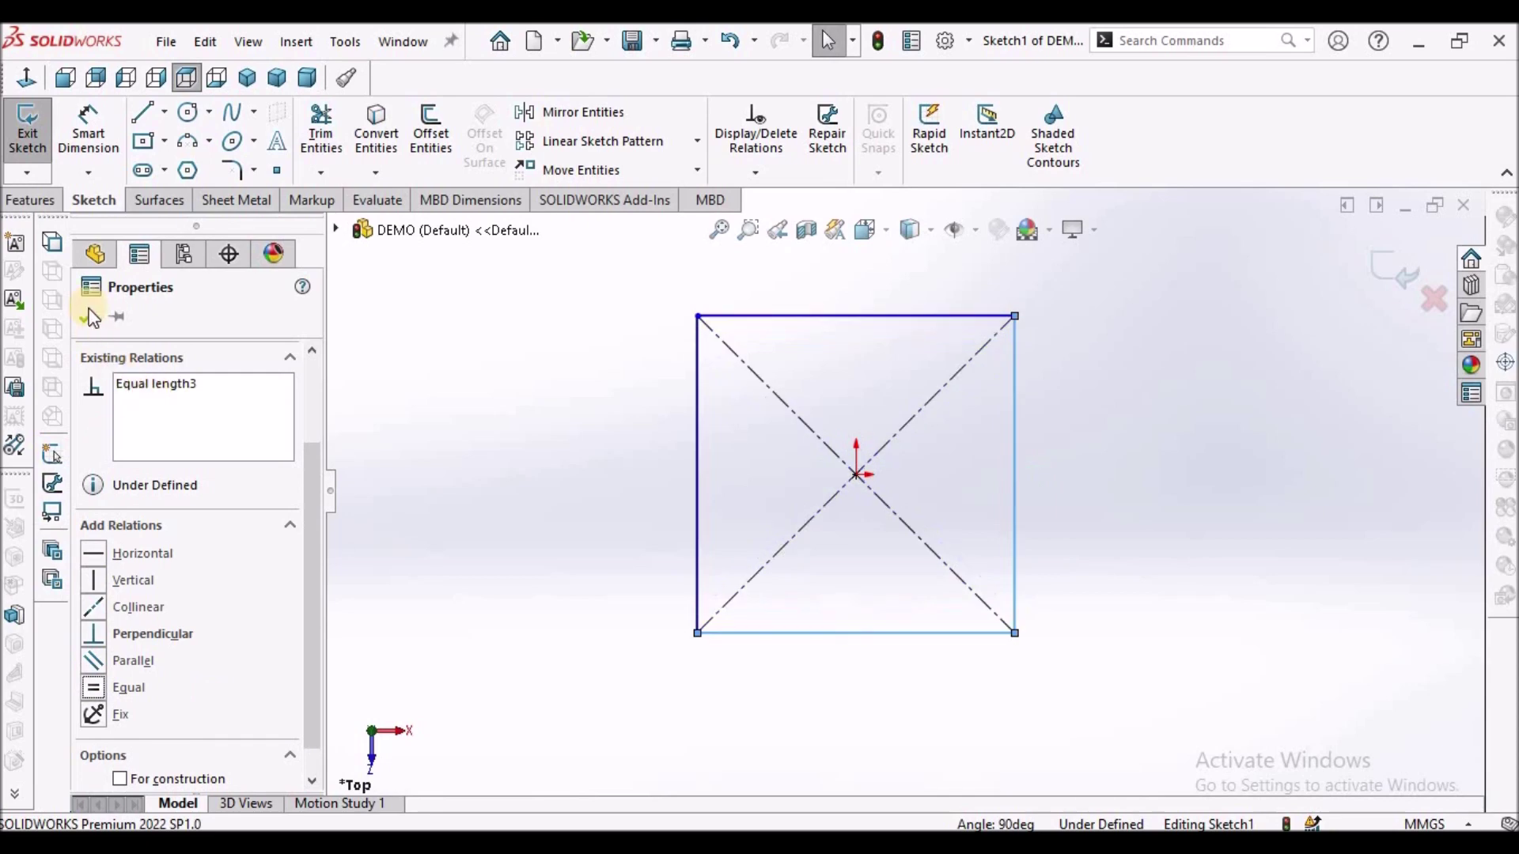
{"action": "left_click", "coordinate": [338, 364]}
Dimension the square's bottom edge to 120 mm
{"action": "left_click", "coordinate": [89, 128]}
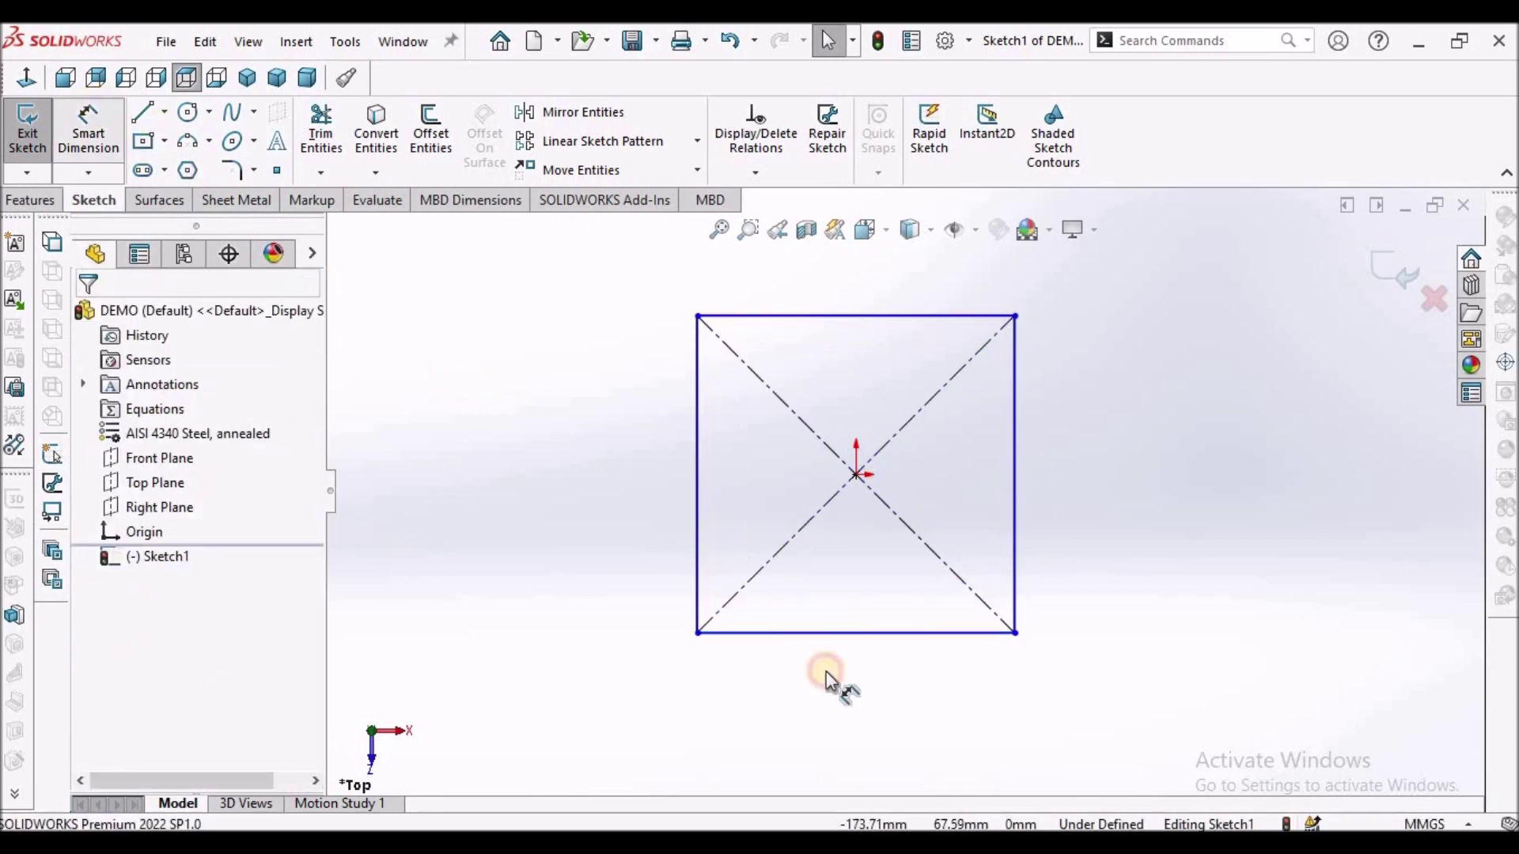
{"action": "left_click", "coordinate": [864, 635]}
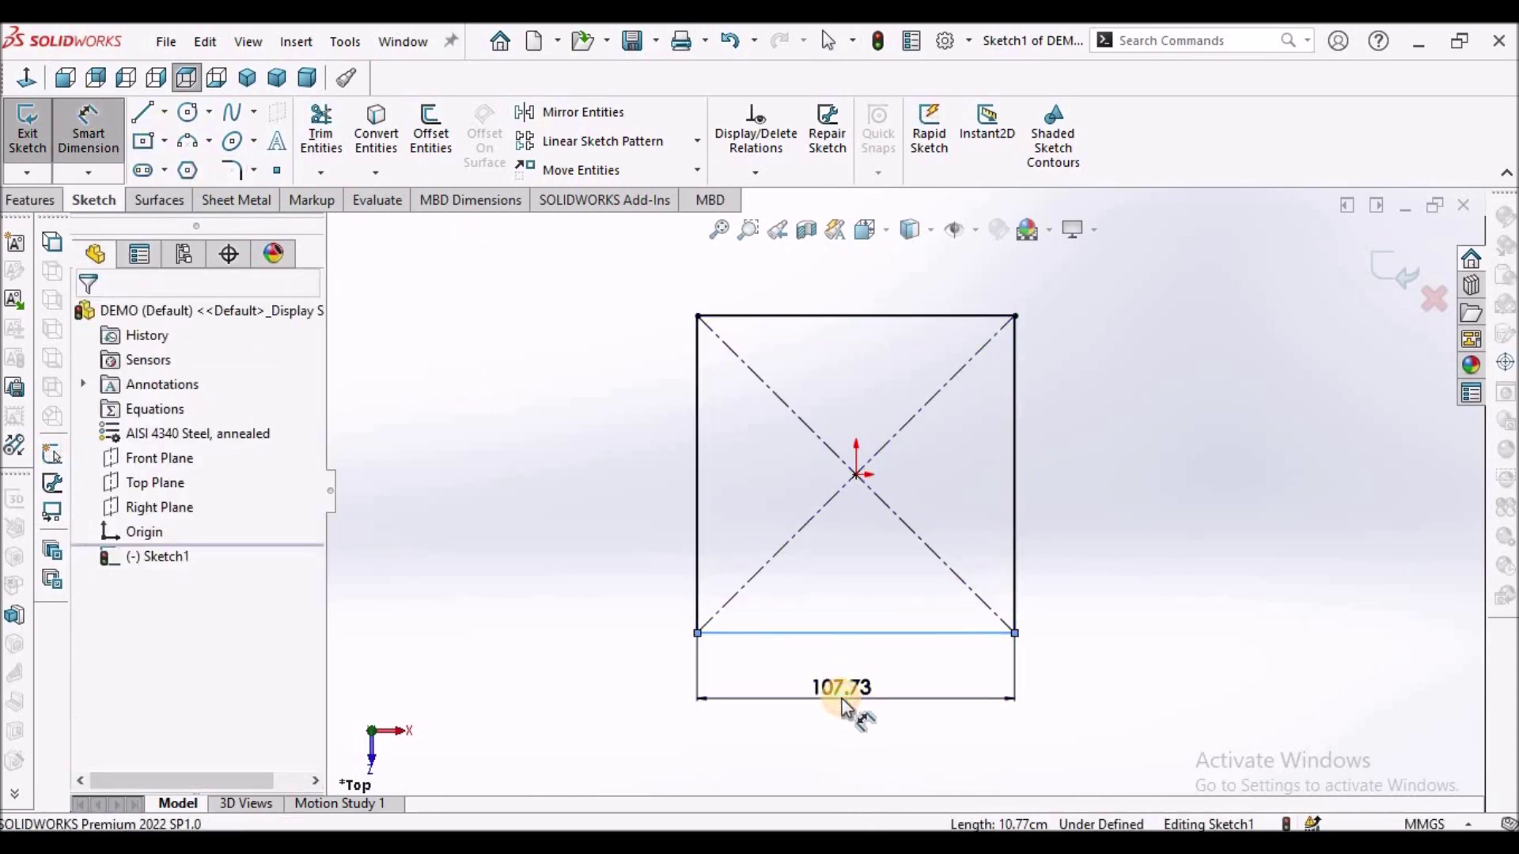
{"action": "left_click", "coordinate": [844, 703]}
{"action": "type", "text": "120"}
{"action": "key", "text": "Return"}
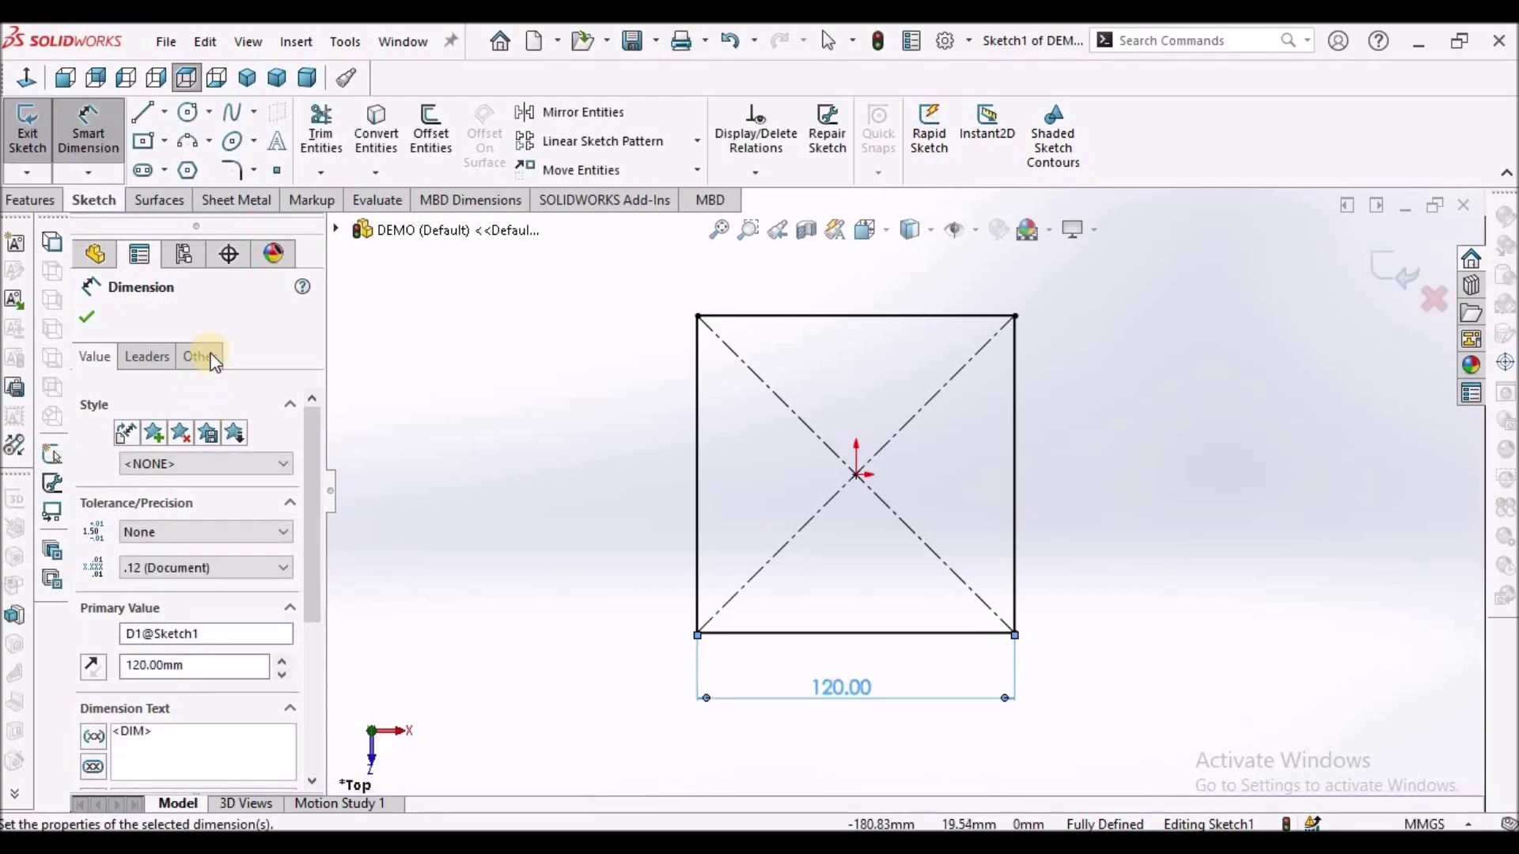
Make the square a 2 mm Base-Flange plate and start an edge flange on one plate edge
{"action": "left_click", "coordinate": [235, 202]}
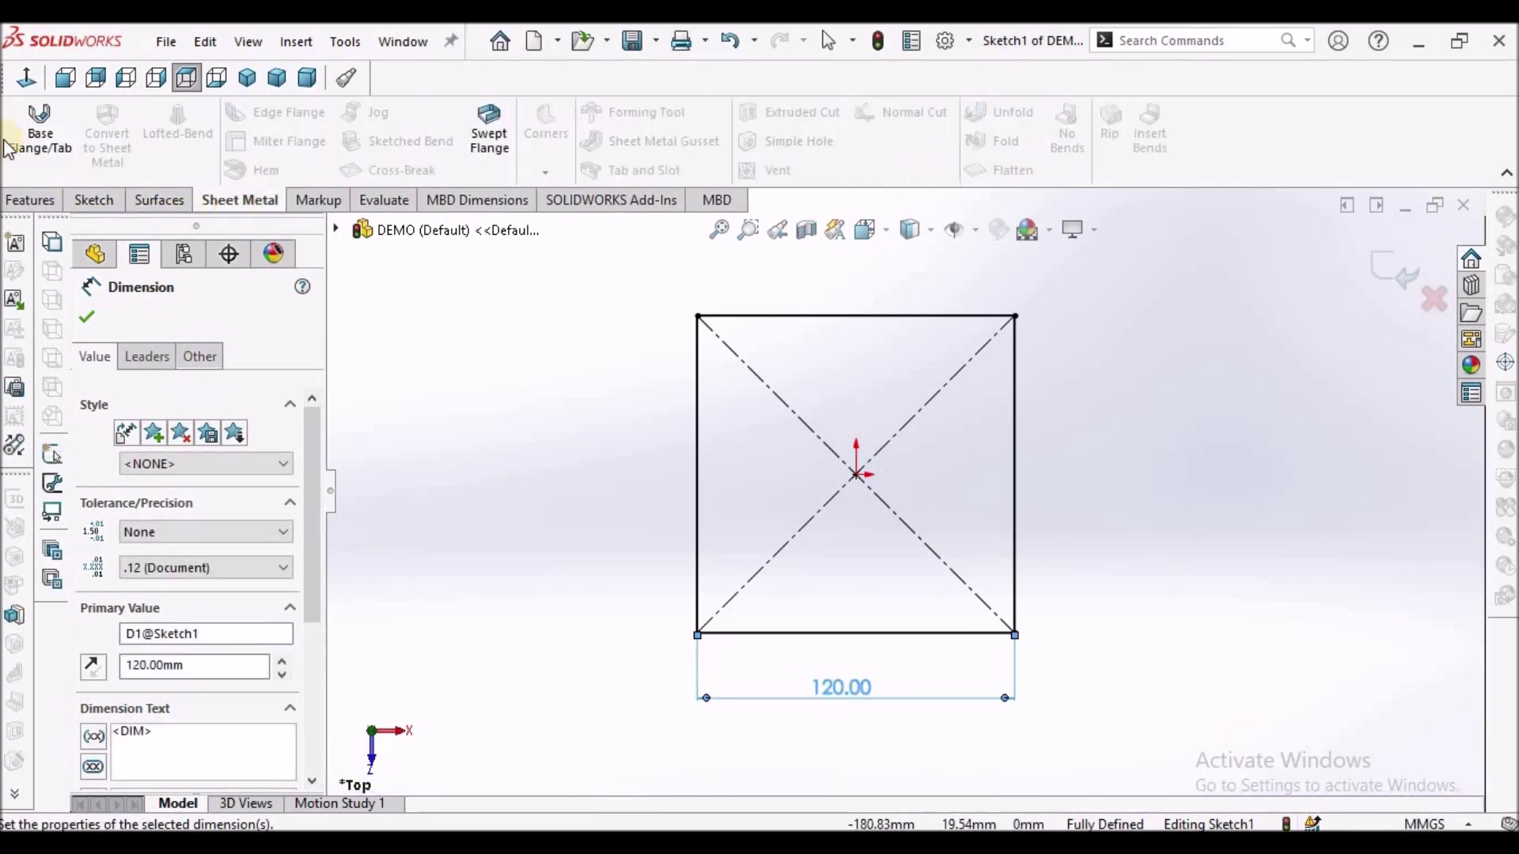
{"action": "left_click", "coordinate": [32, 131]}
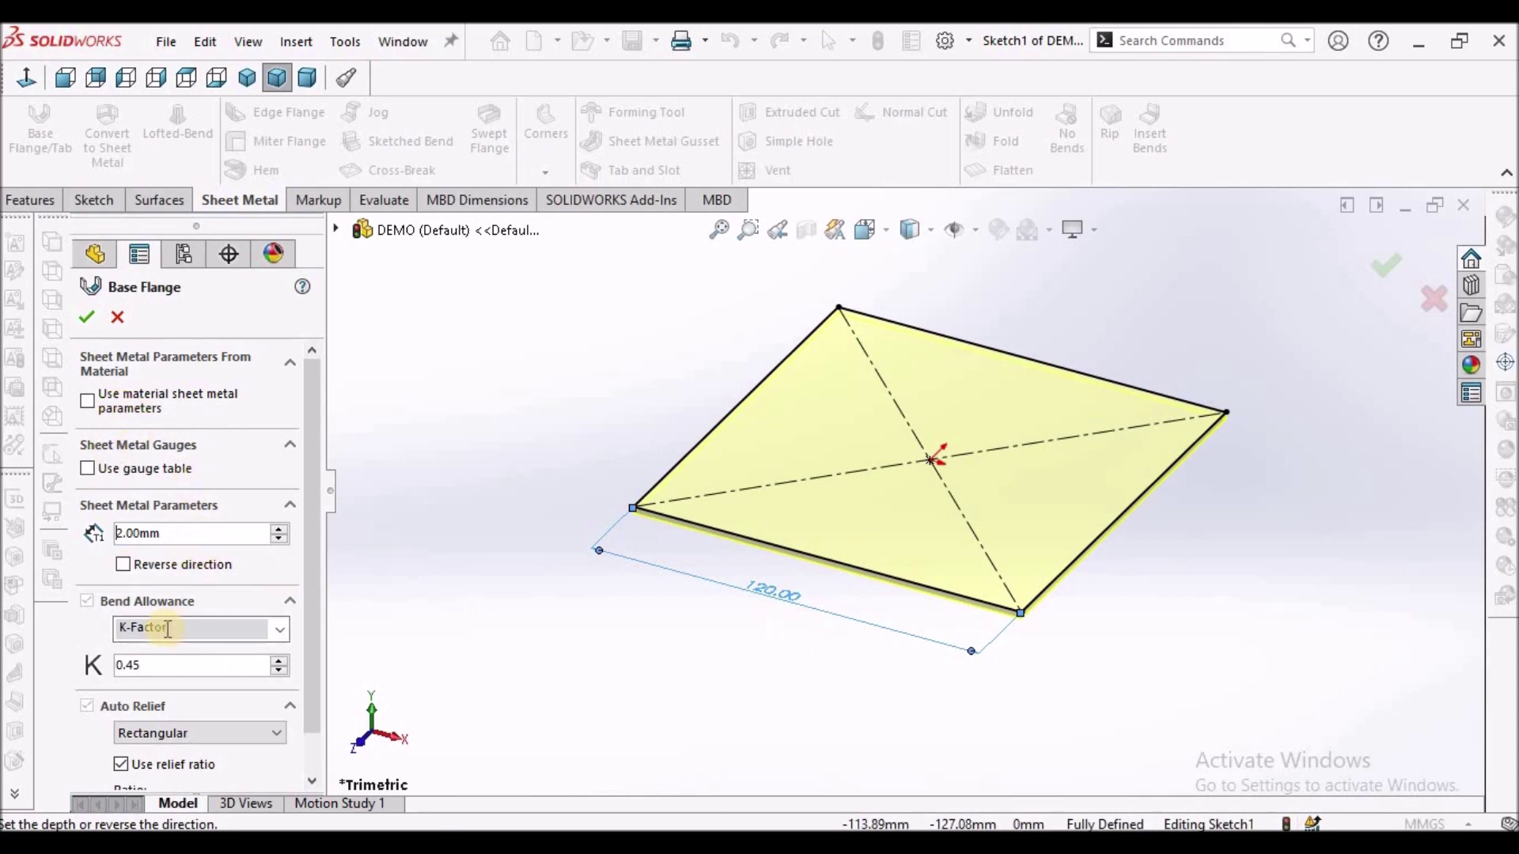
{"action": "left_click", "coordinate": [88, 317]}
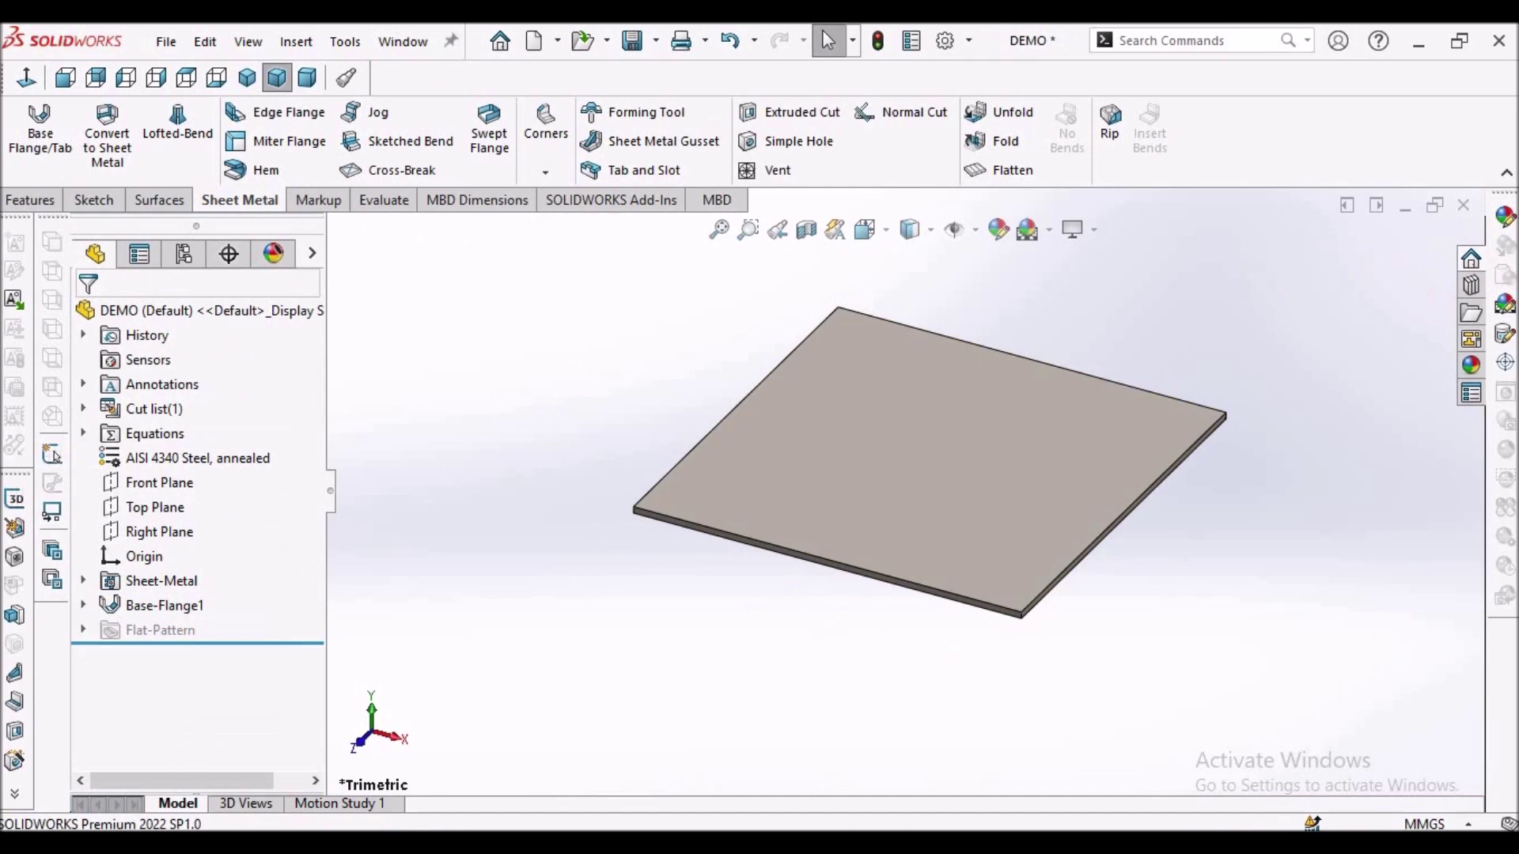
{"action": "left_click", "coordinate": [278, 112]}
{"action": "left_click", "coordinate": [789, 354]}
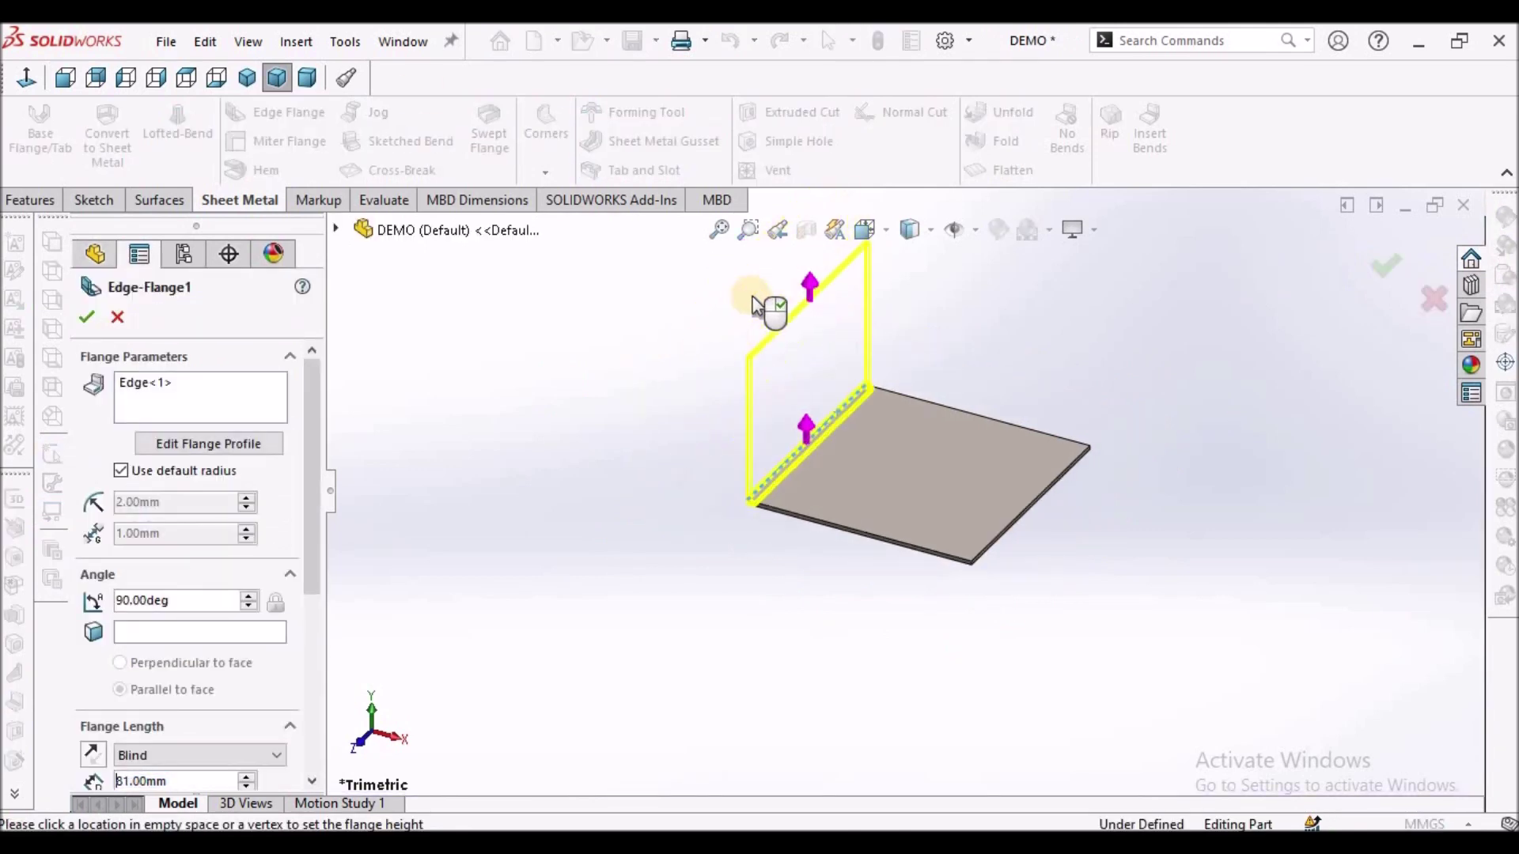
Set the flange length to 80 mm, add the adjacent base edge, and confirm Edge-Flange1
{"action": "left_click", "coordinate": [754, 301]}
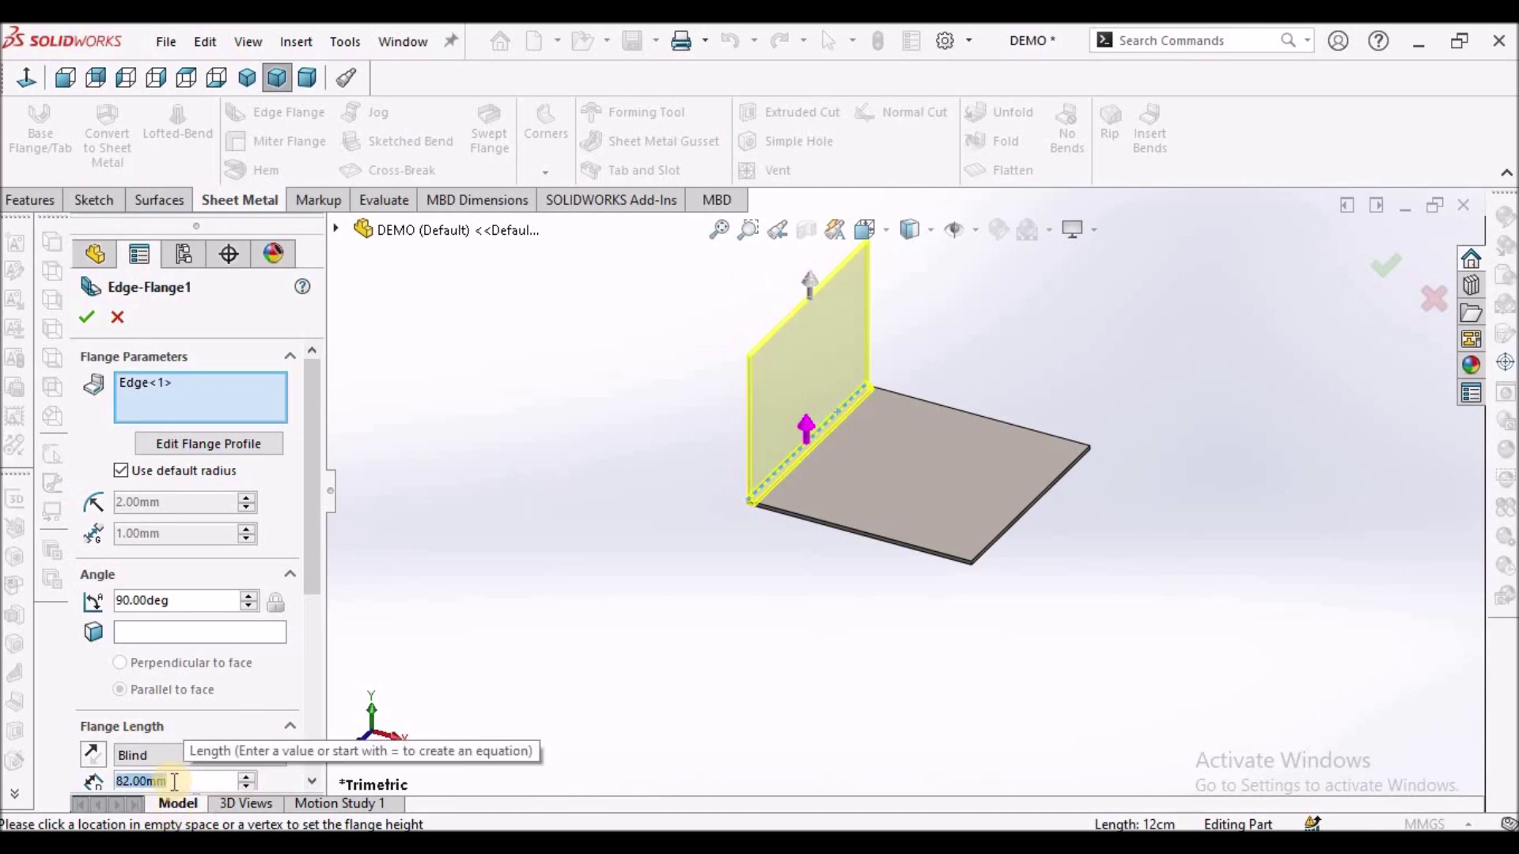
{"action": "type", "text": "80"}
{"action": "key", "text": "Return"}
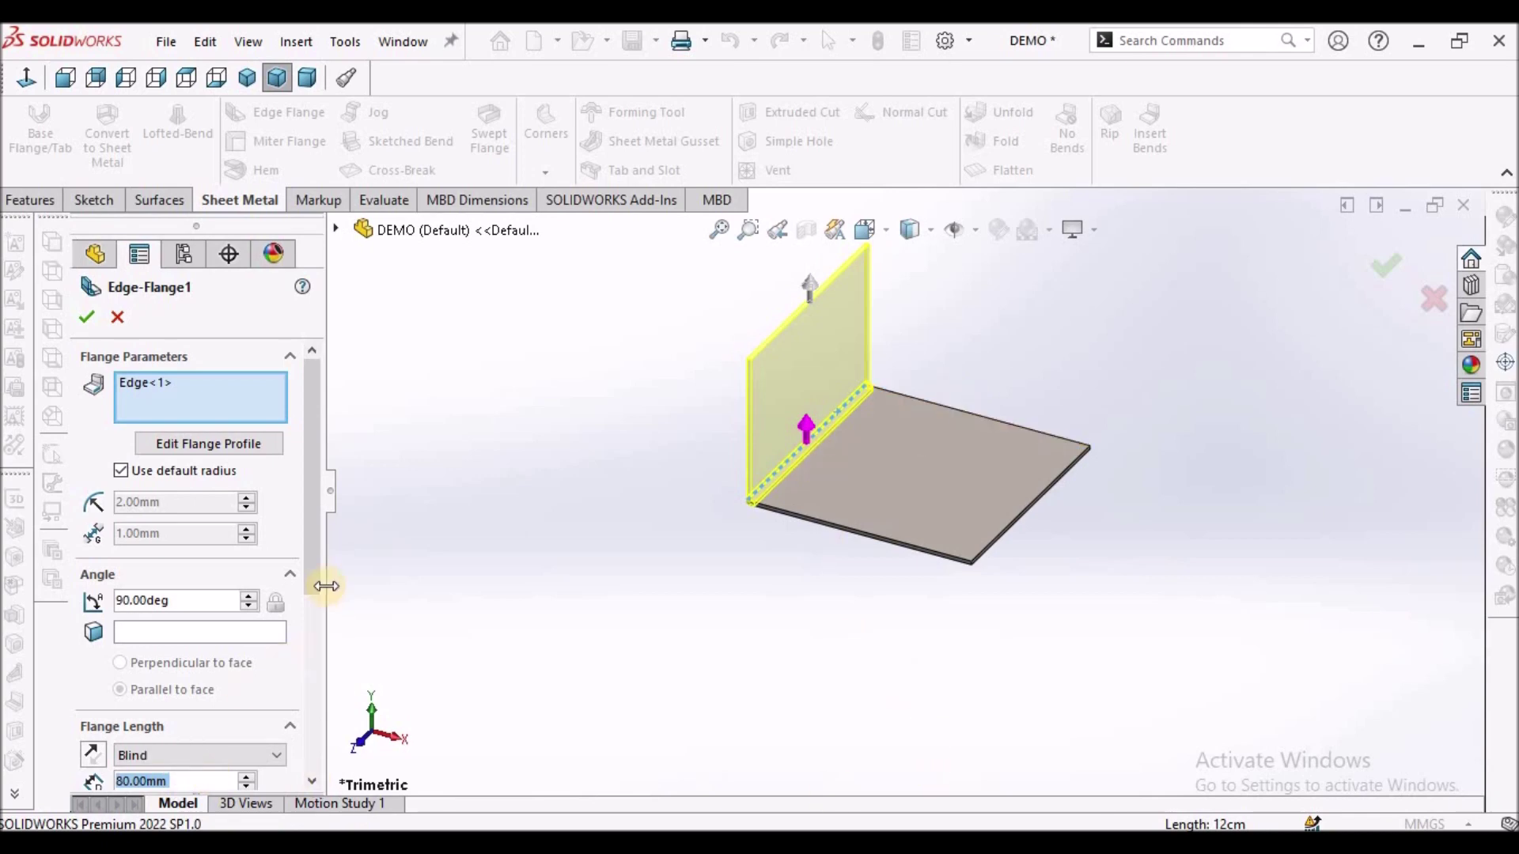
{"action": "scroll", "coordinate": [299, 628], "scroll_direction": "down", "scroll_amount": 3}
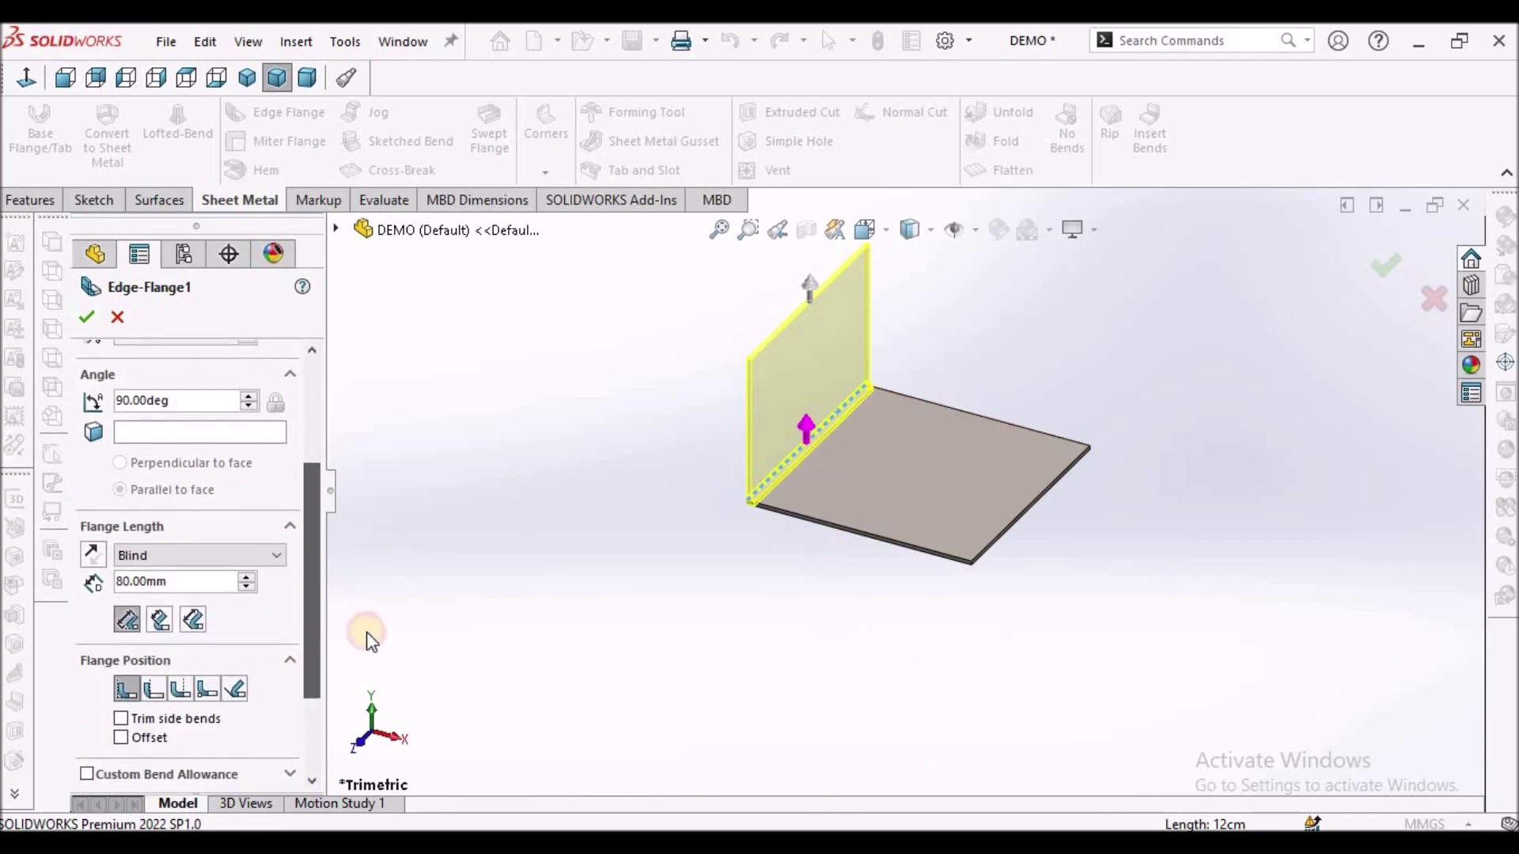
{"action": "left_click", "coordinate": [1000, 419]}
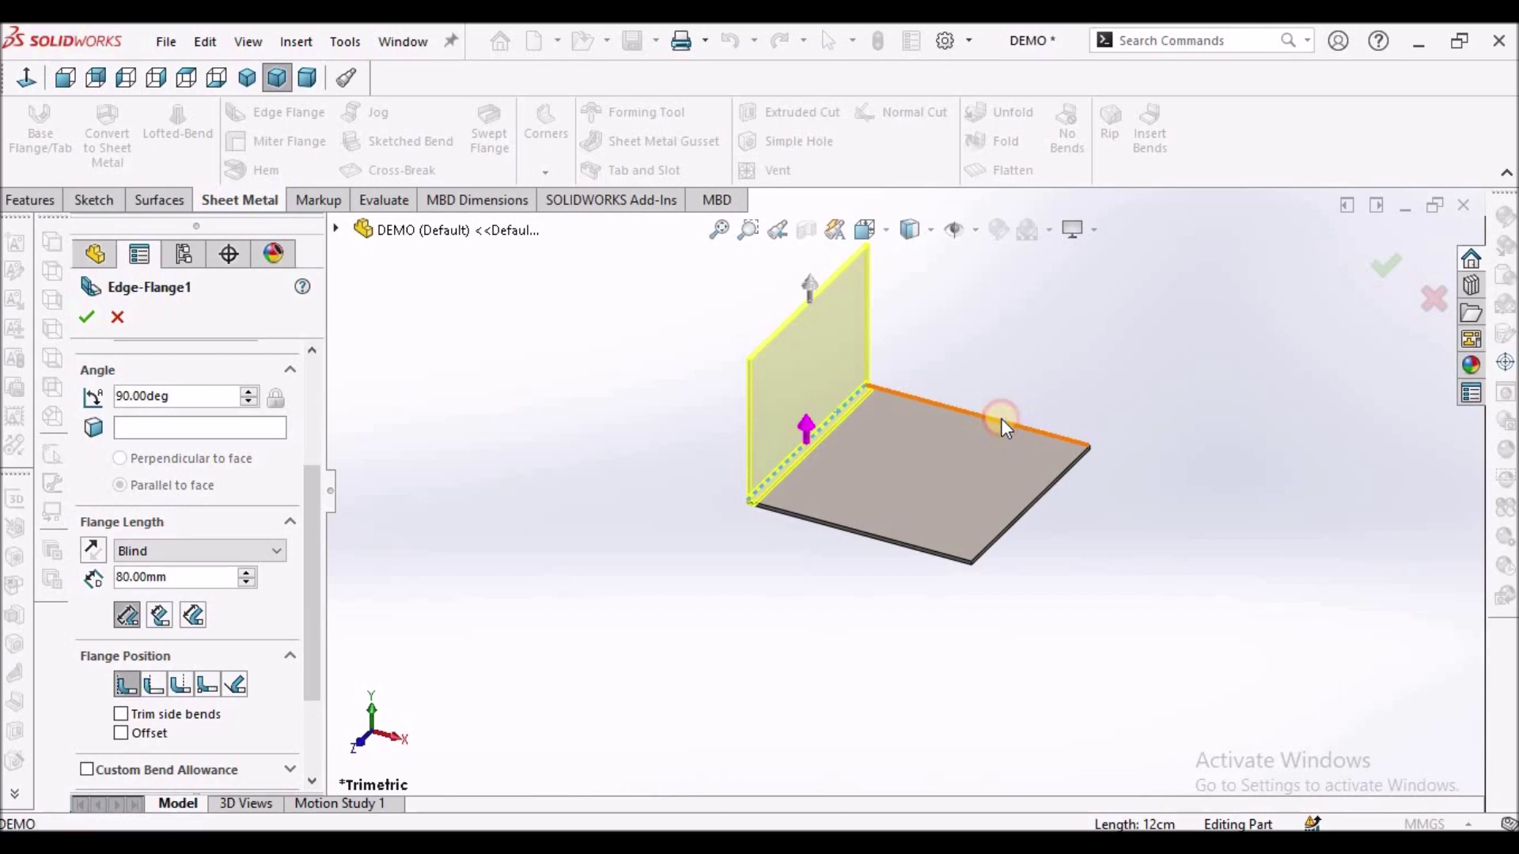
{"action": "mouse_move", "coordinate": [1000, 416]}
{"action": "middle_mouse_down"}
{"action": "mouse_move", "coordinate": [990, 329]}
{"action": "mouse_move", "coordinate": [994, 419]}
{"action": "middle_mouse_up"}
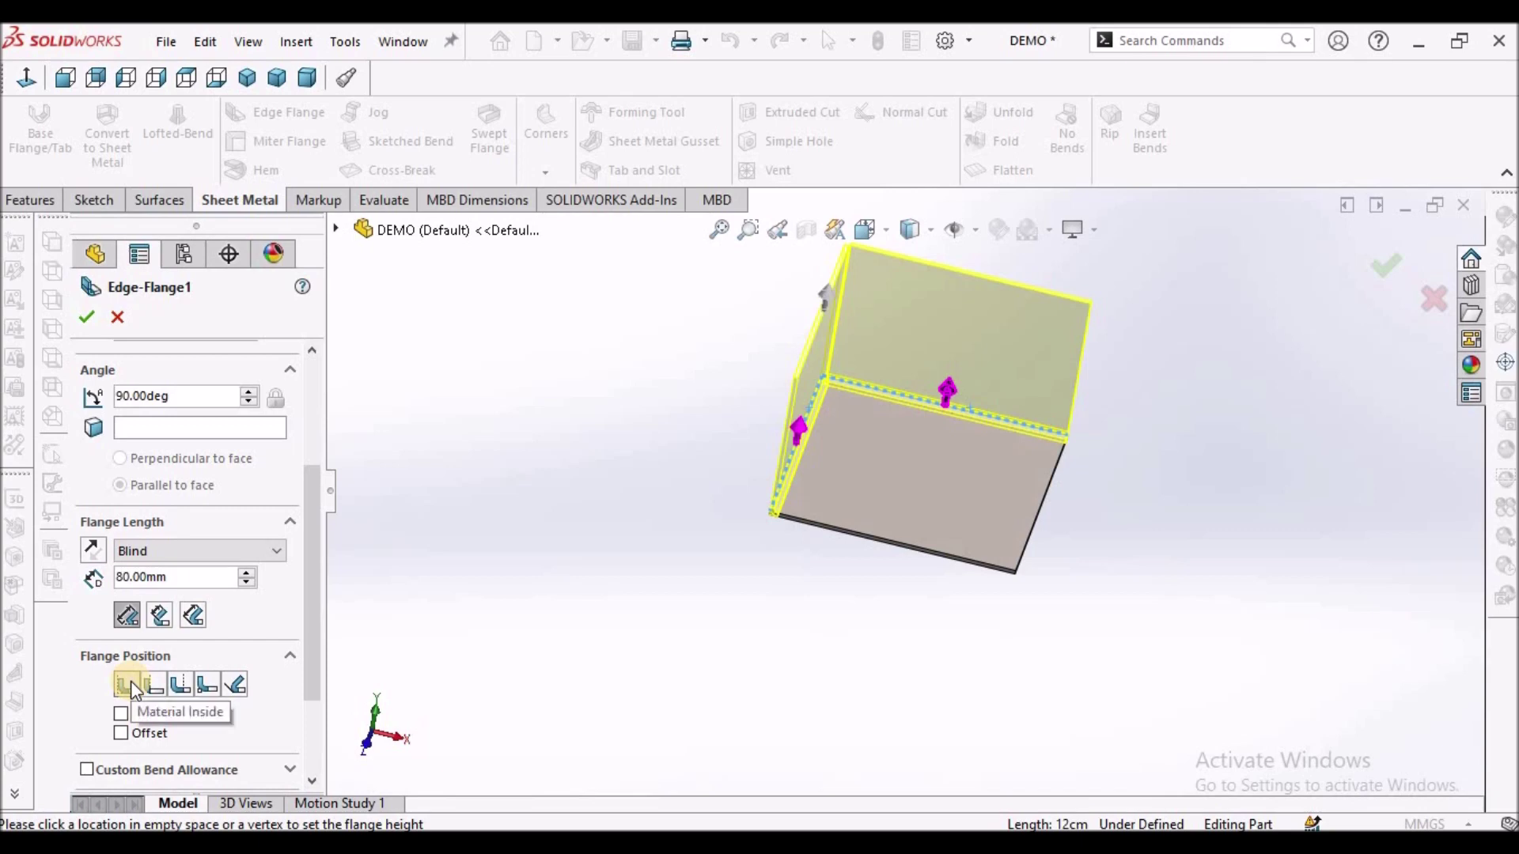
{"action": "left_click_drag", "start_coordinate": [311, 688], "coordinate": [320, 790]}
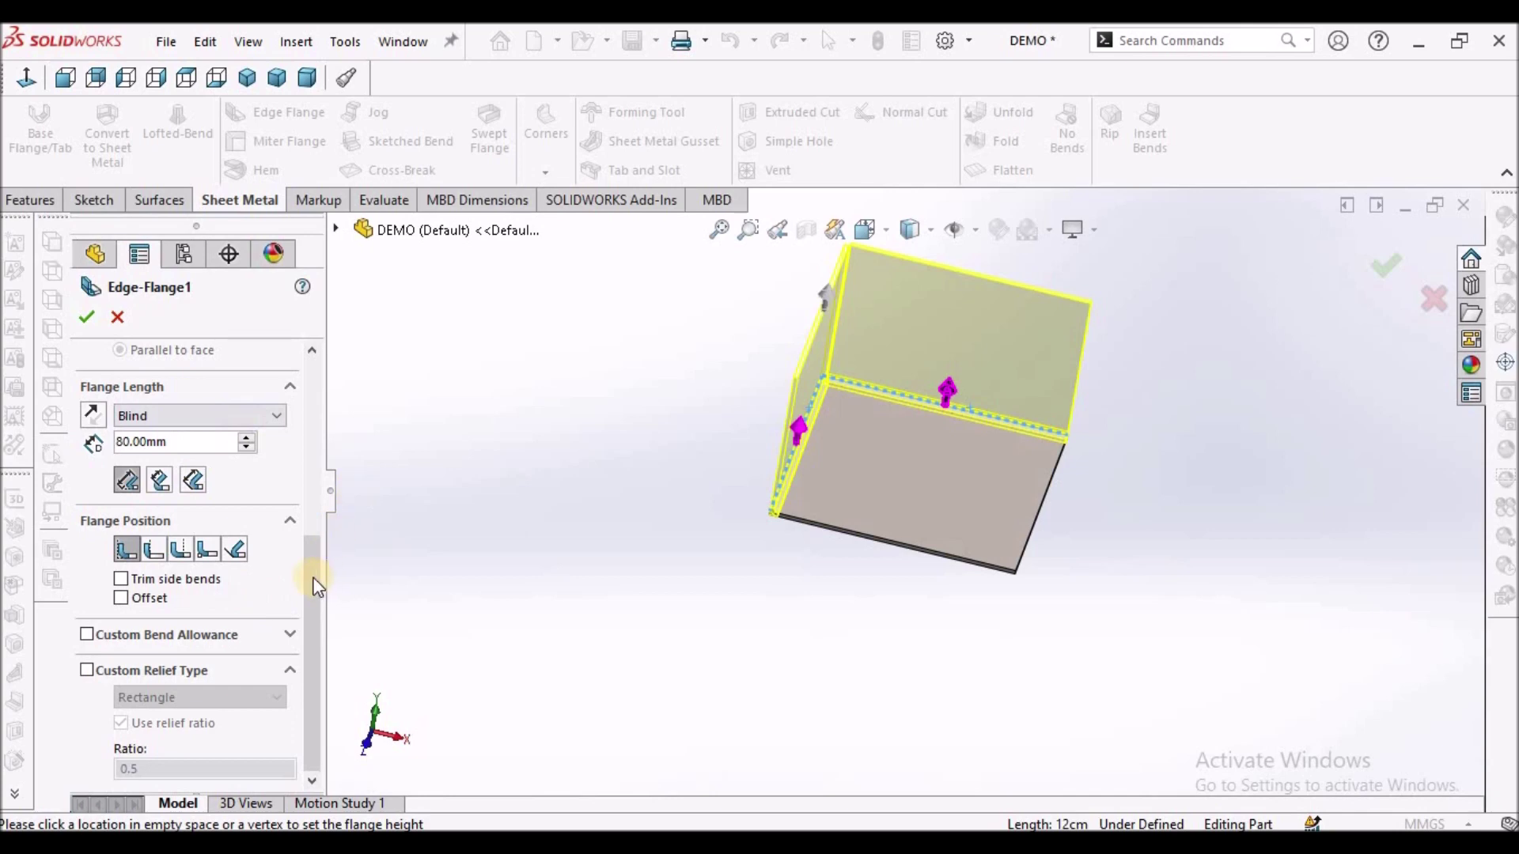
{"action": "left_click_drag", "start_coordinate": [315, 548], "coordinate": [308, 384]}
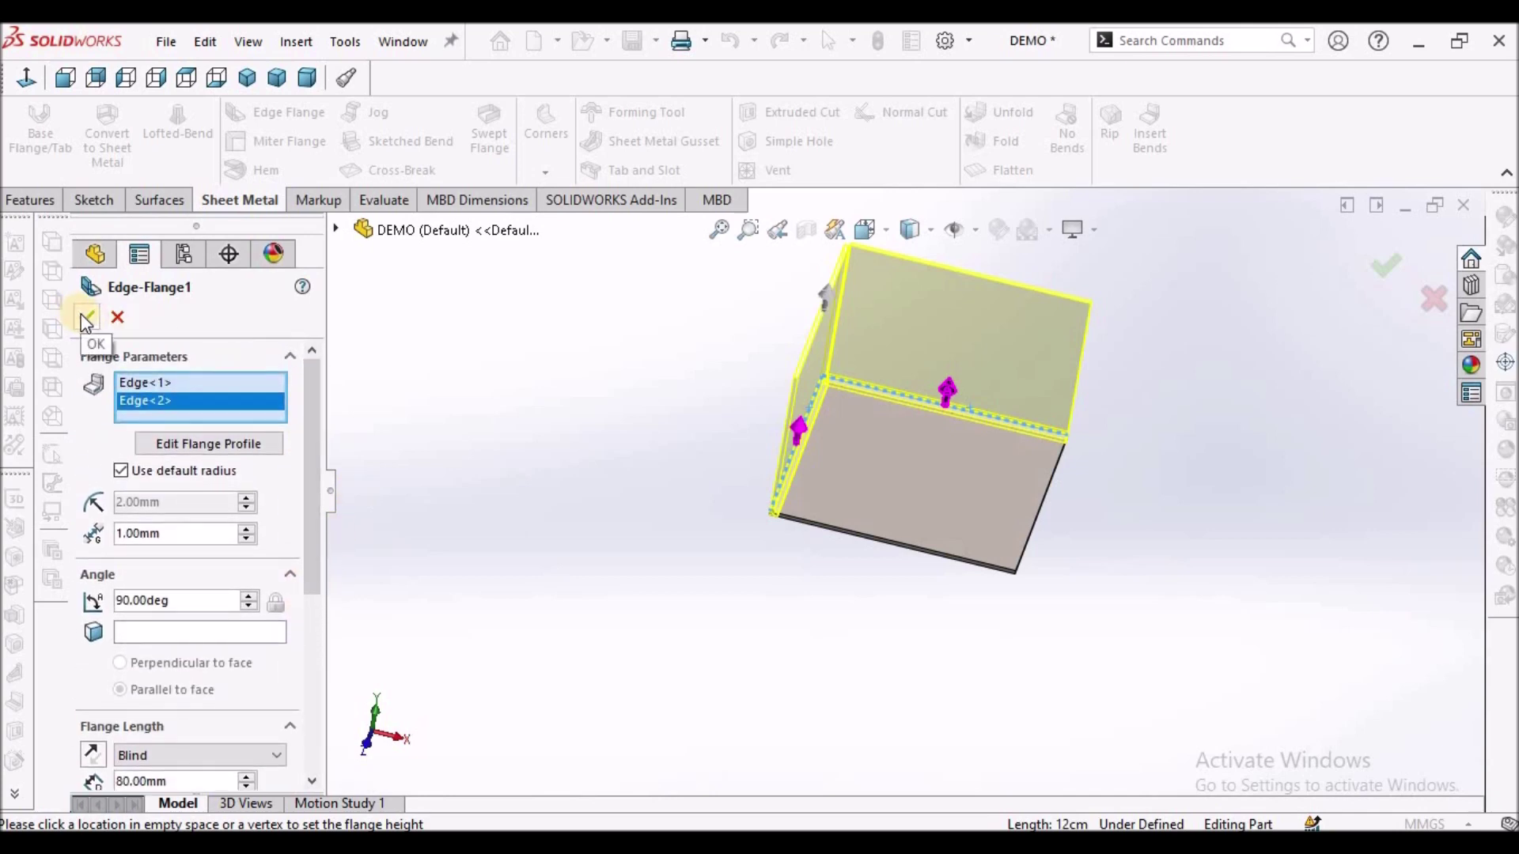
{"action": "left_click", "coordinate": [83, 317]}
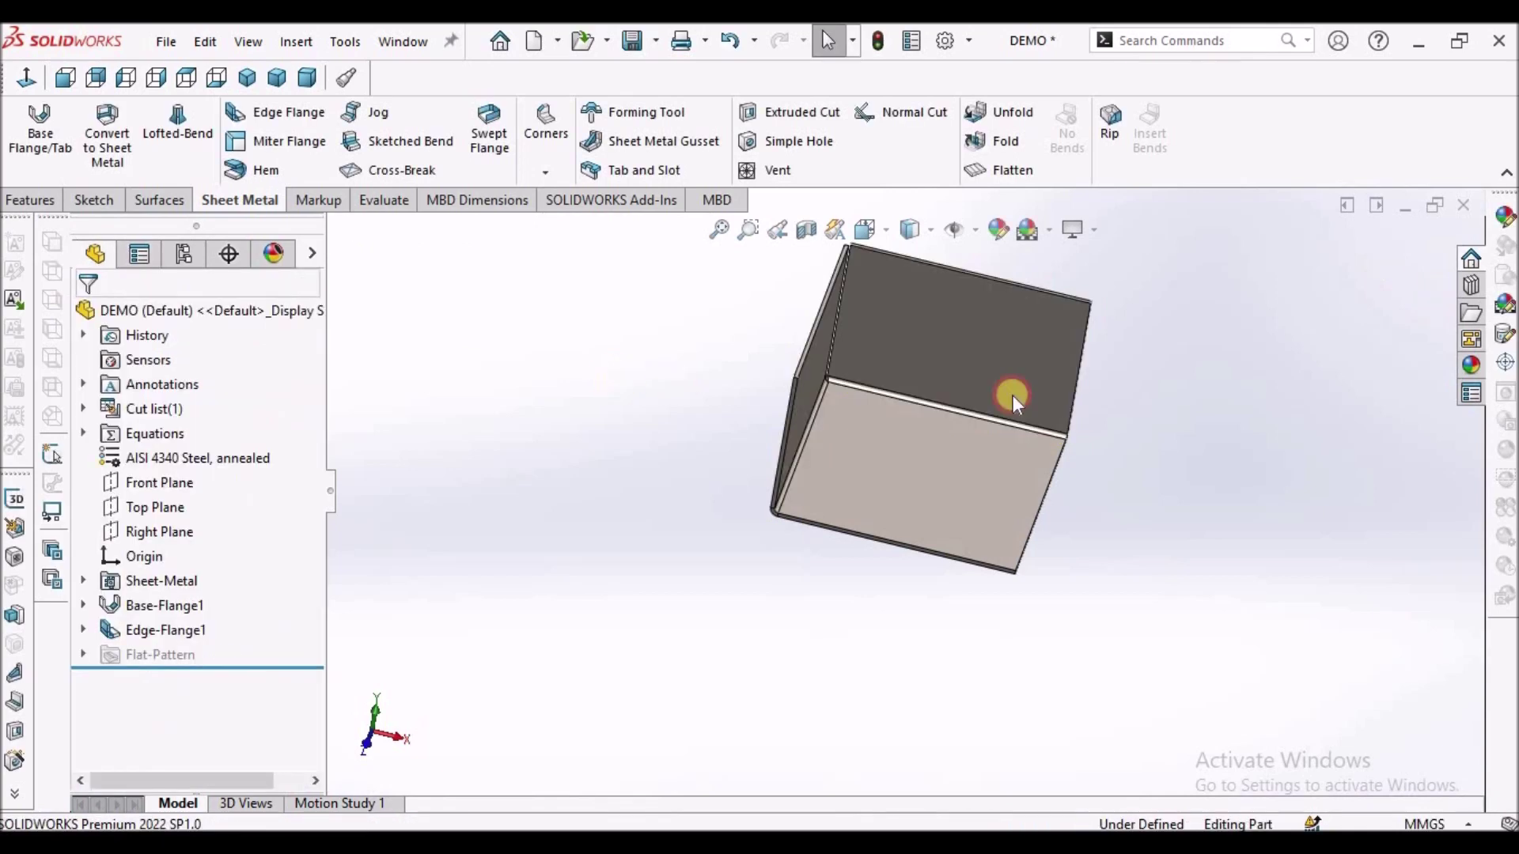
{"action": "middle_click_drag", "start_coordinate": [915, 348], "coordinate": [973, 567]}
{"action": "scroll", "coordinate": [786, 482], "scroll_direction": "up", "scroll_amount": 5}
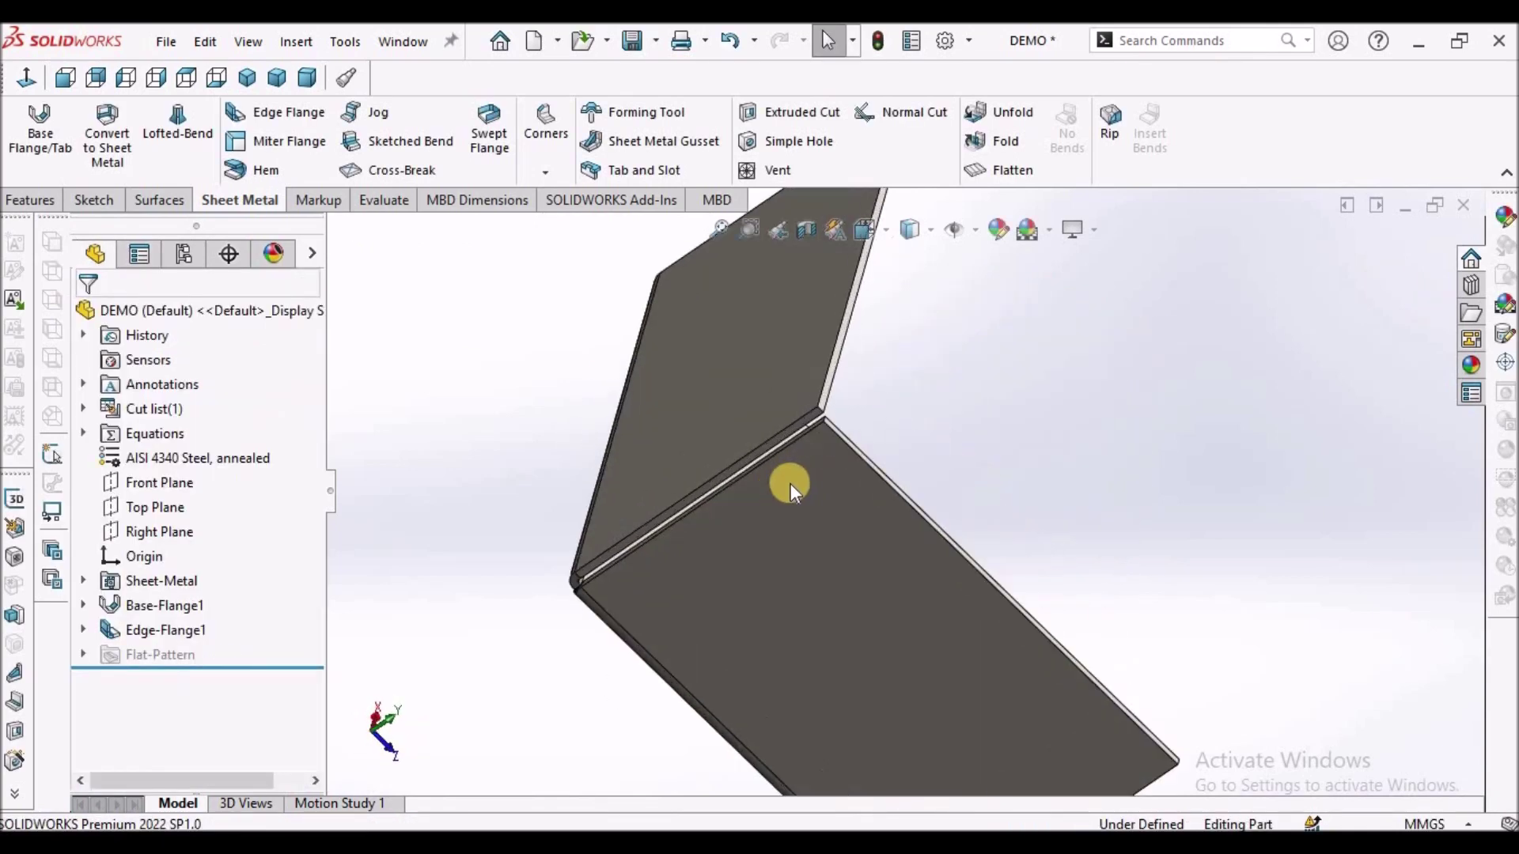
{"action": "scroll", "coordinate": [765, 474], "scroll_direction": "down", "scroll_amount": 5}
{"action": "middle_click_drag", "start_coordinate": [875, 491], "coordinate": [831, 543]}
{"action": "scroll", "coordinate": [830, 542], "scroll_direction": "up", "scroll_amount": 5}
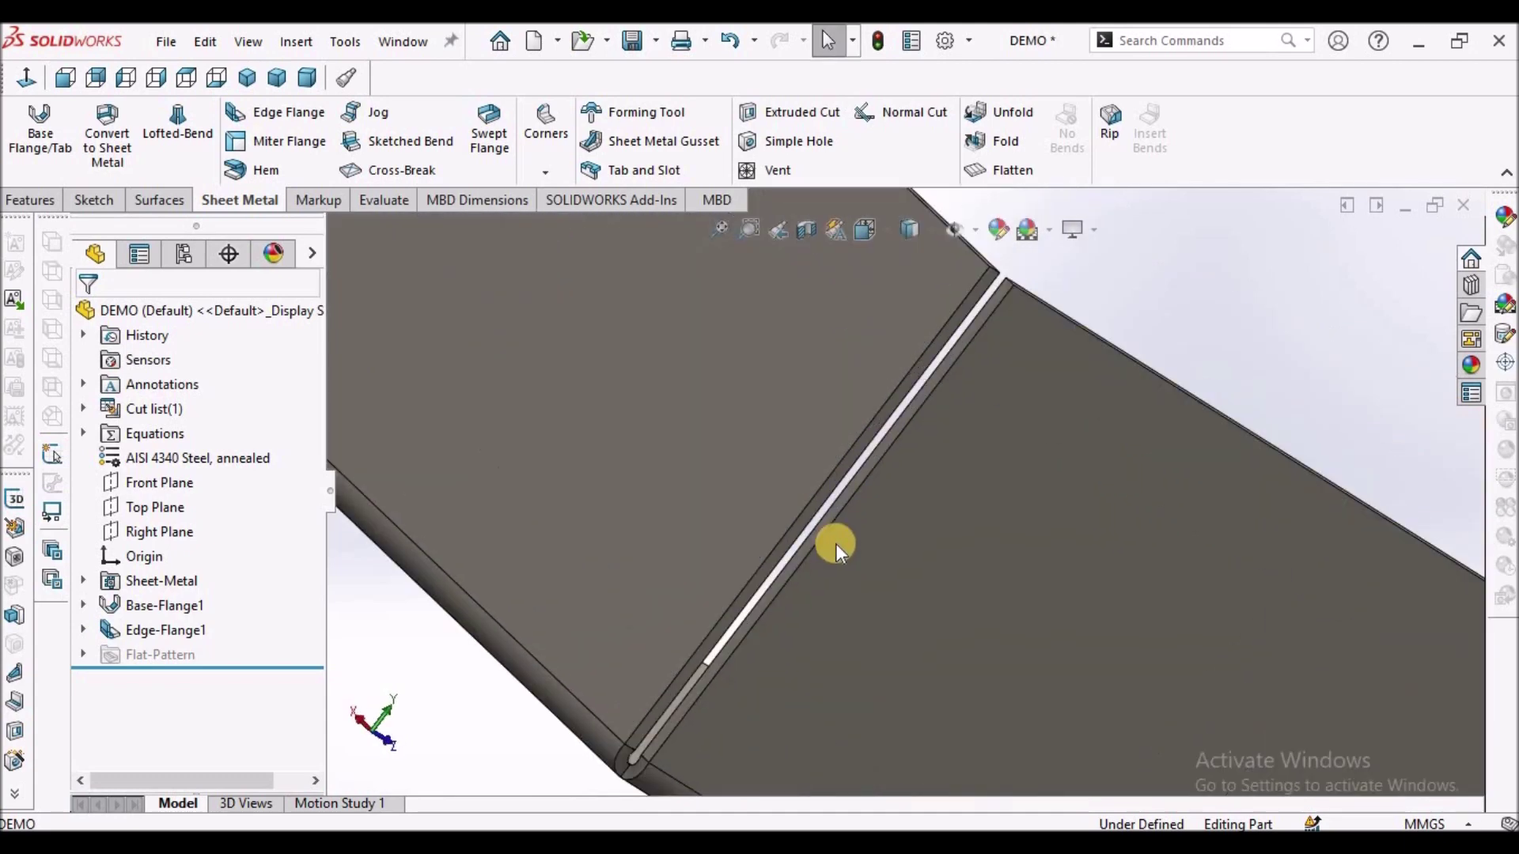
{"action": "scroll", "coordinate": [791, 550], "scroll_direction": "down", "scroll_amount": 4}
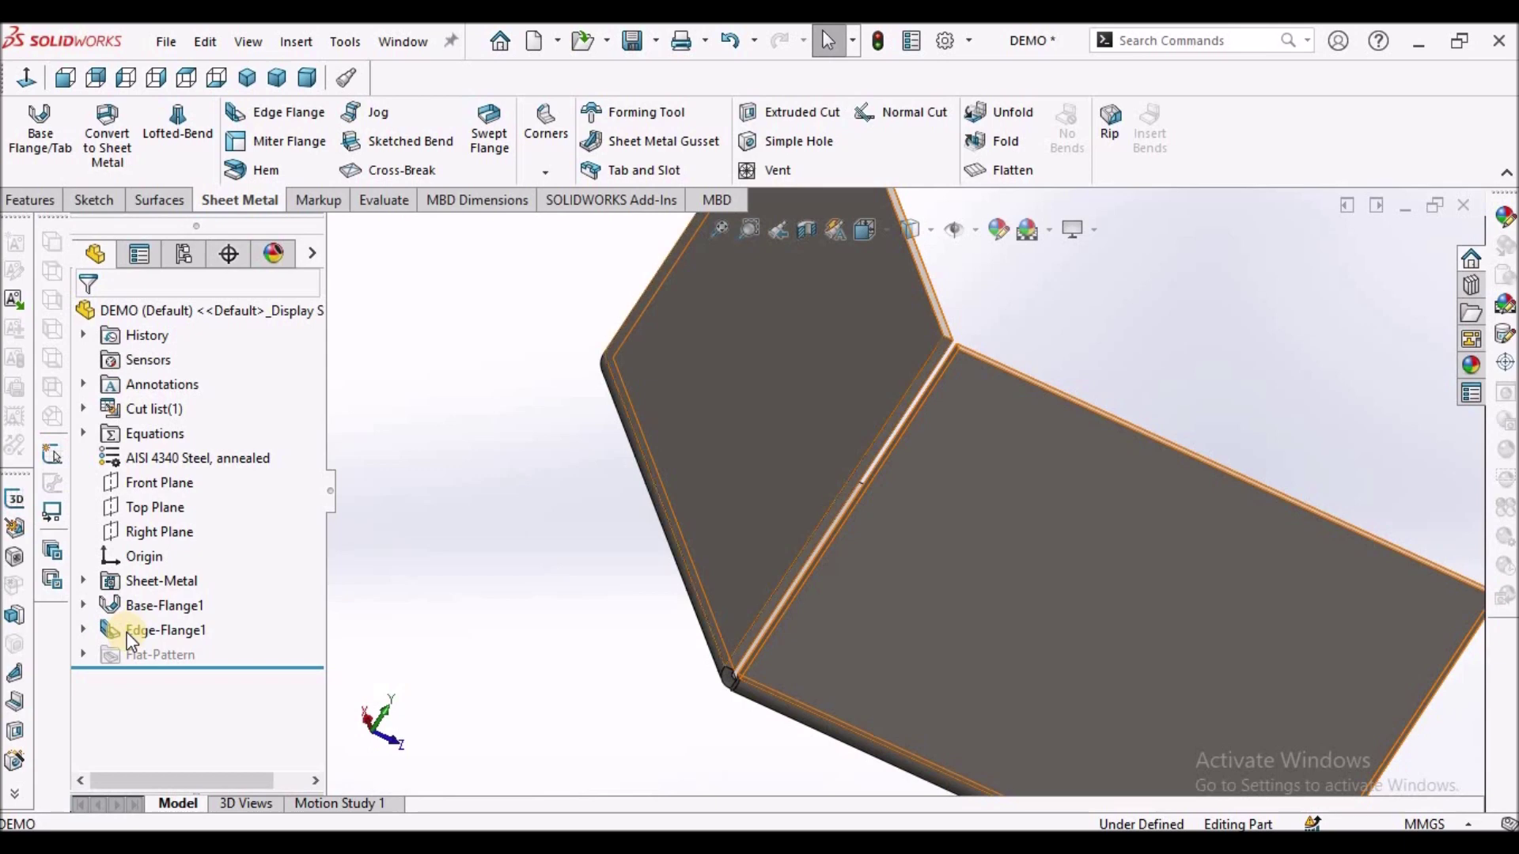
{"action": "right_click", "coordinate": [131, 633]}
Edit Edge-Flange1 to change its corner gap to 0.10 mm, then inspect the corner
{"action": "left_click", "coordinate": [147, 342]}
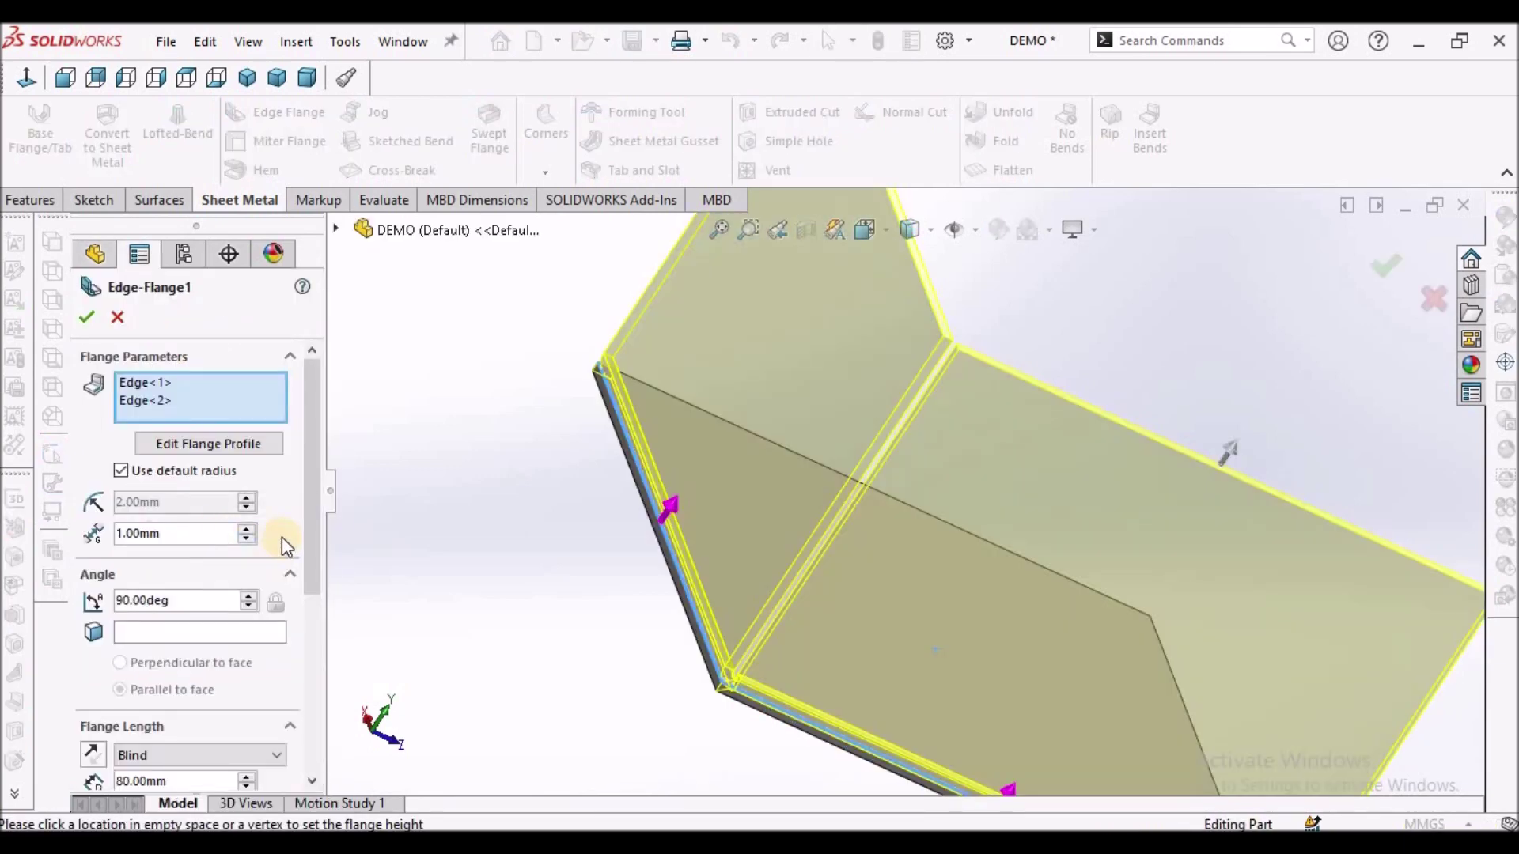
{"action": "middle_click_drag", "start_coordinate": [688, 416], "coordinate": [644, 396]}
{"action": "scroll", "coordinate": [644, 396], "scroll_direction": "down", "scroll_amount": 3}
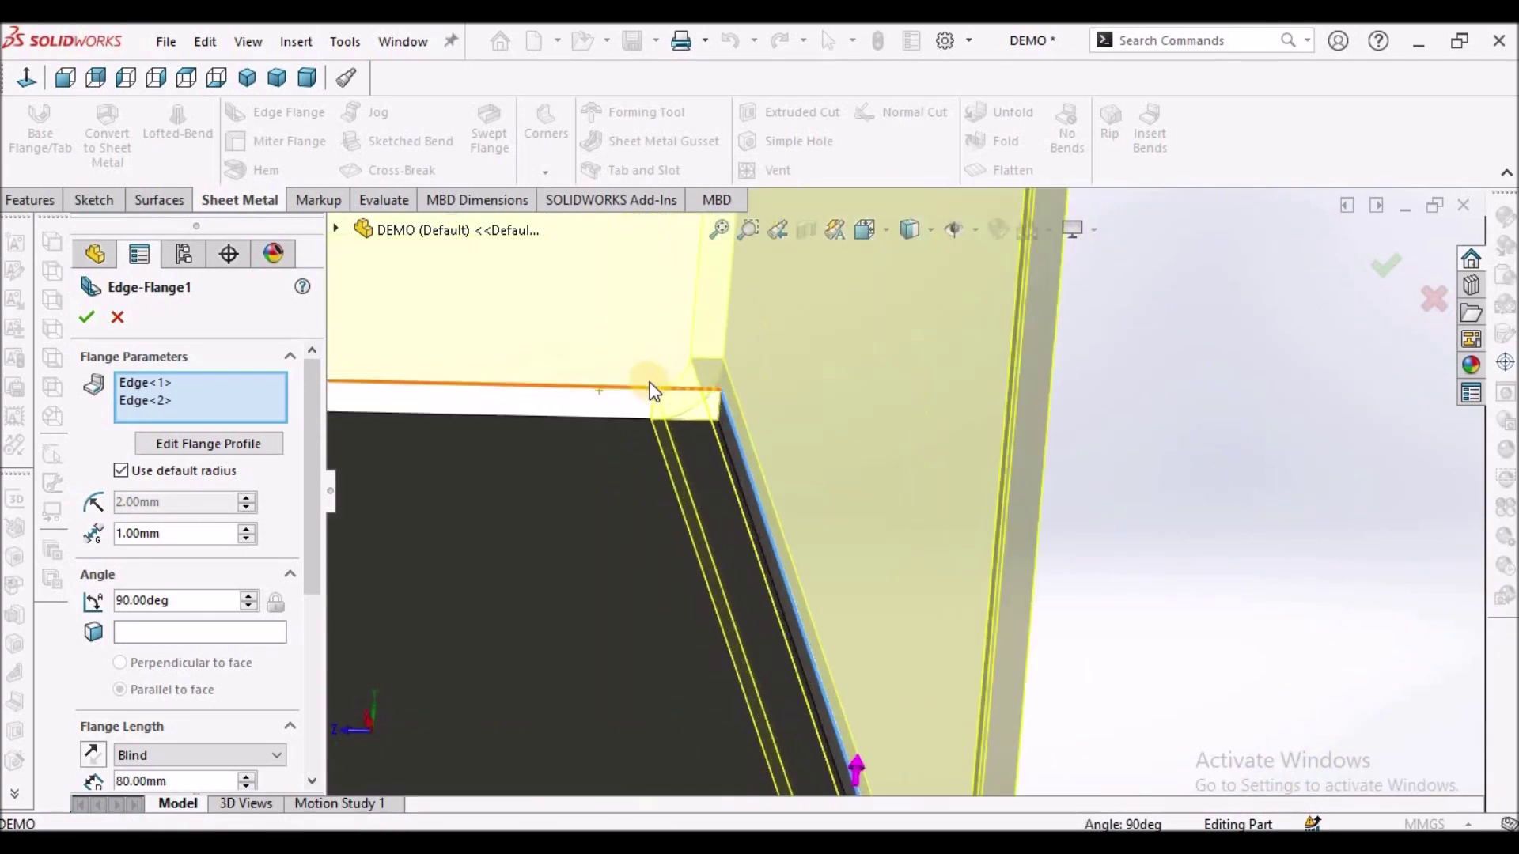
{"action": "middle_click_drag", "start_coordinate": [816, 446], "coordinate": [491, 562]}
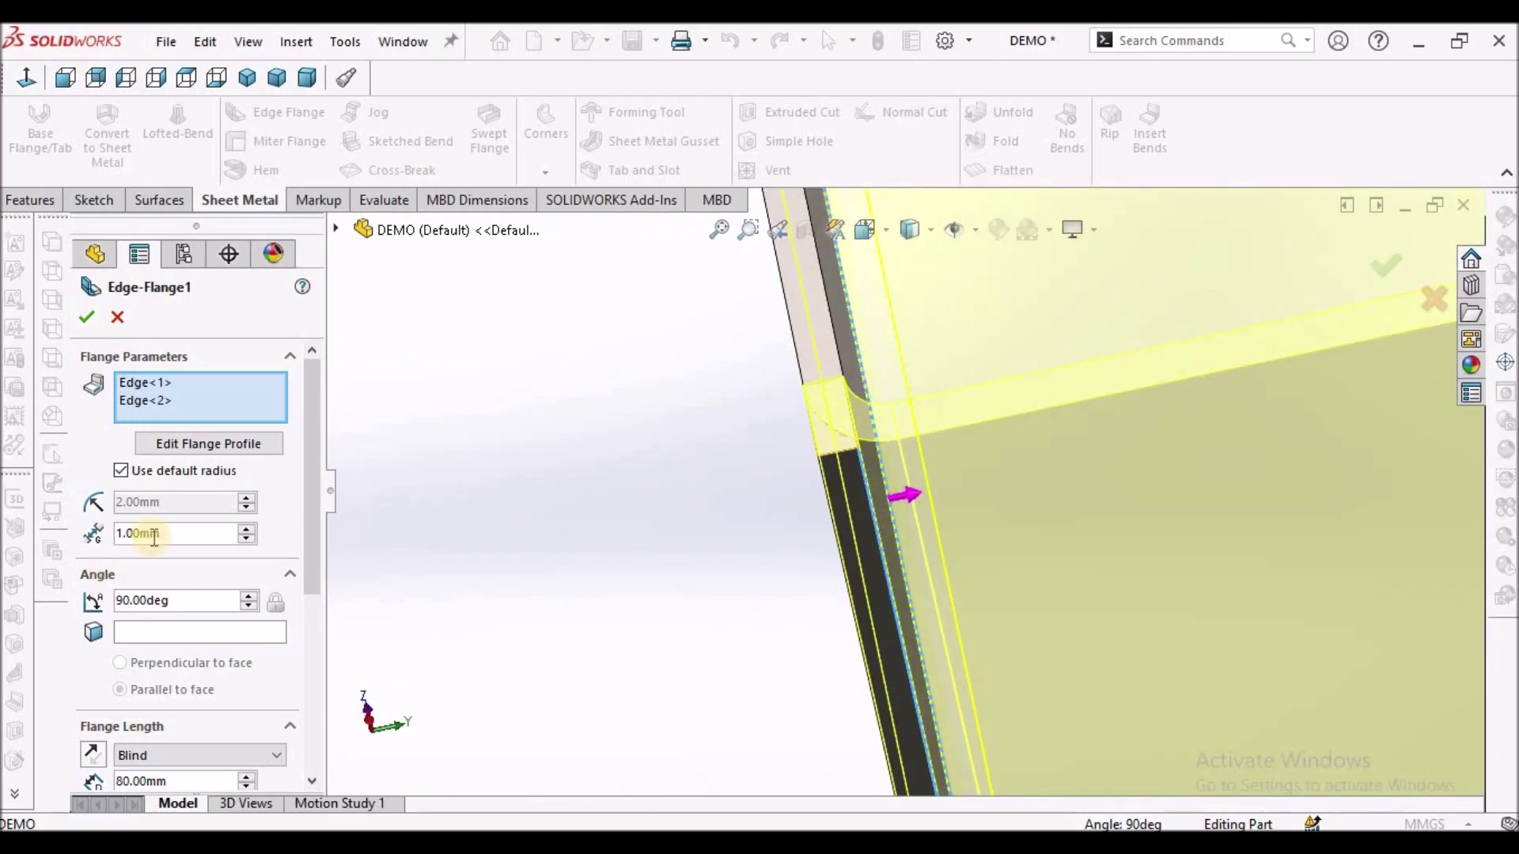
{"action": "type", "text": "0.1"}
{"action": "key", "text": "Return"}
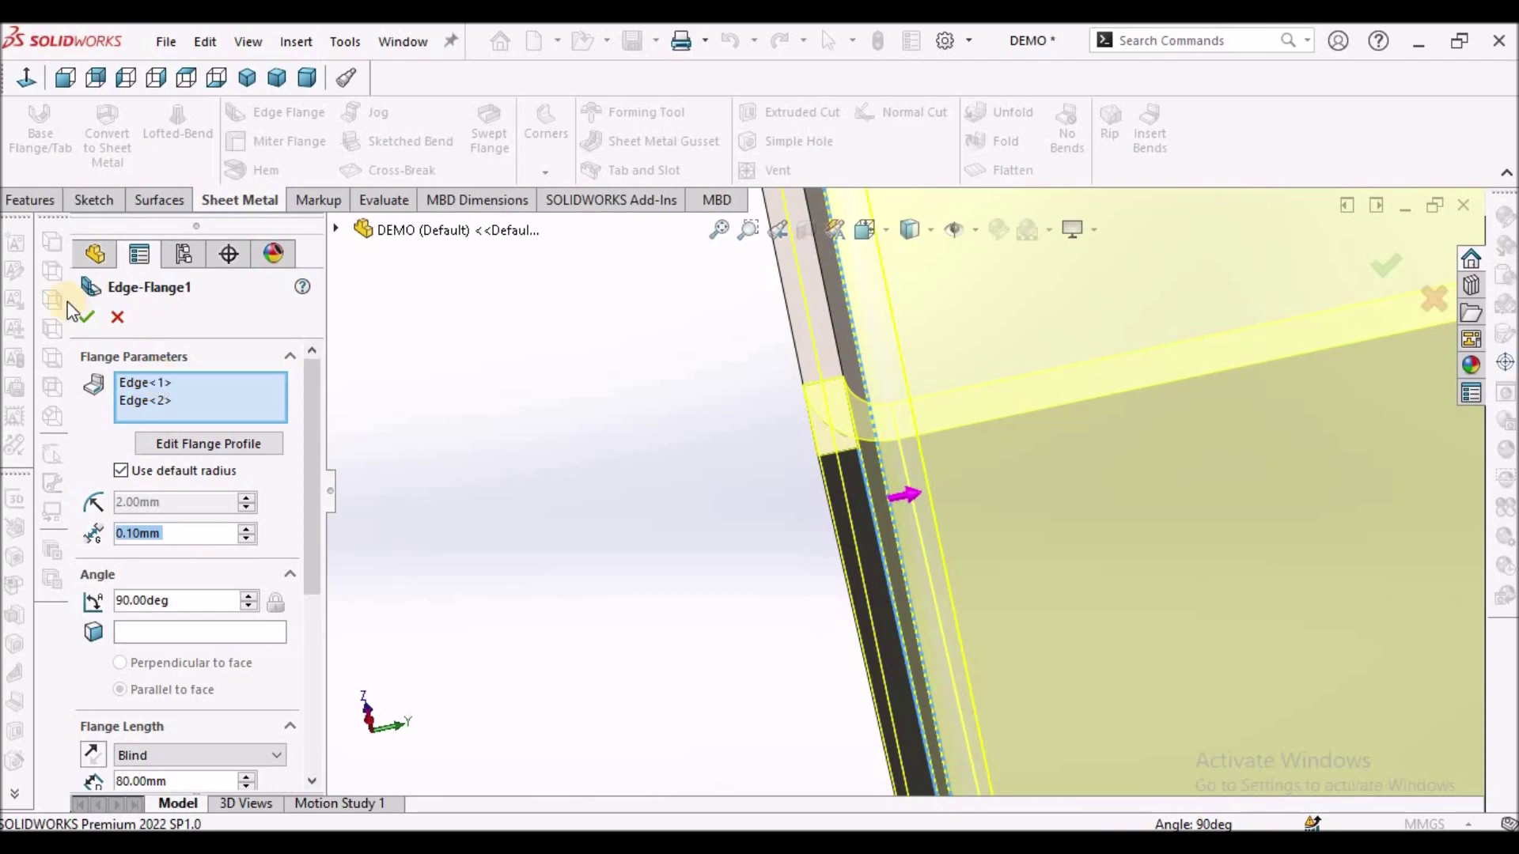
{"action": "left_click", "coordinate": [84, 316]}
{"action": "middle_click_drag", "start_coordinate": [747, 358], "coordinate": [1022, 573]}
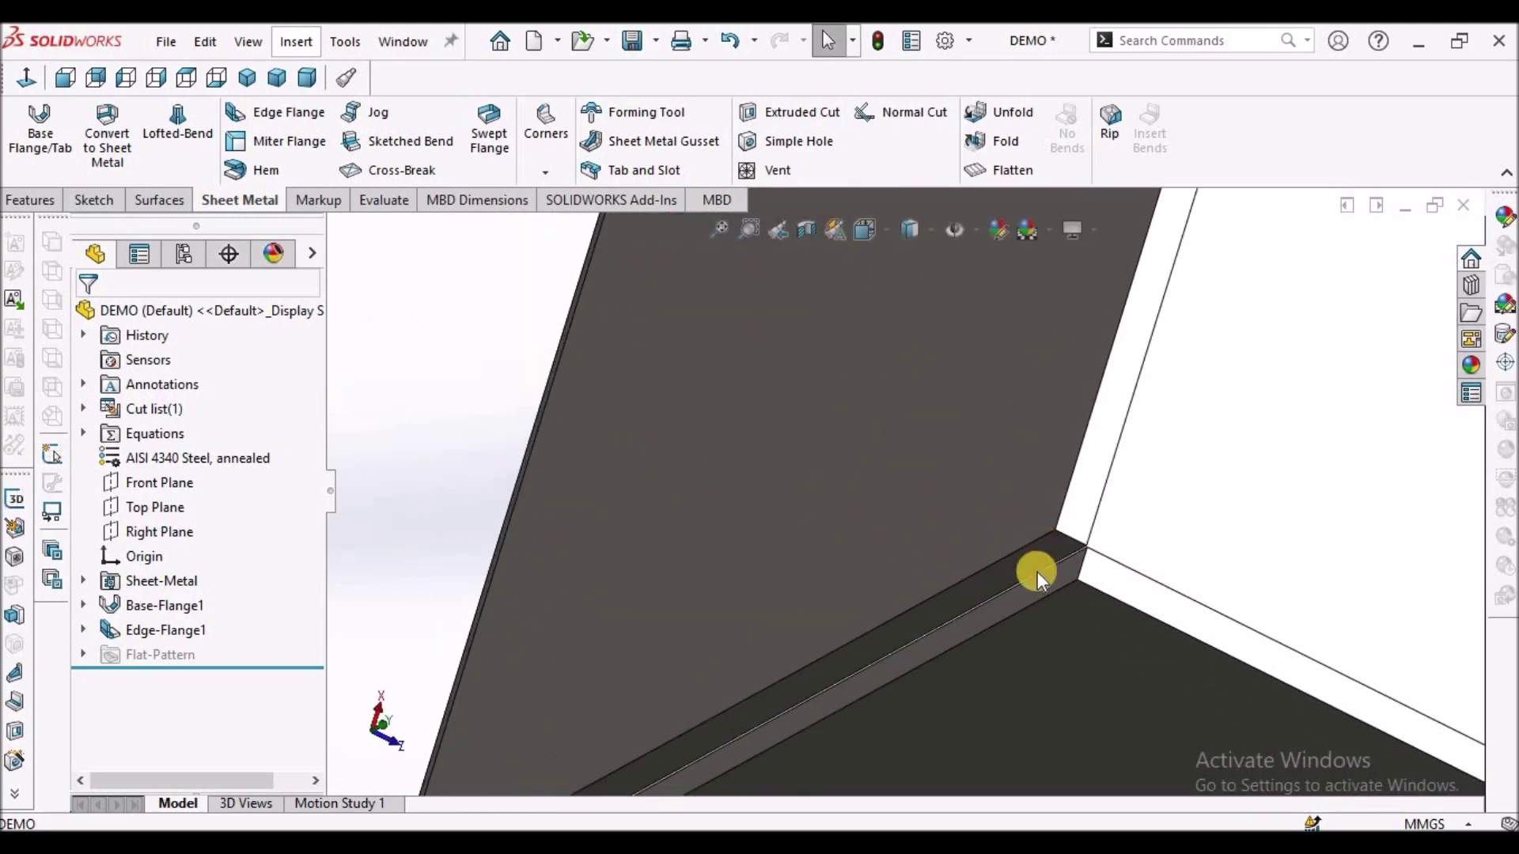
{"action": "scroll", "coordinate": [973, 582], "scroll_direction": "up", "scroll_amount": 3}
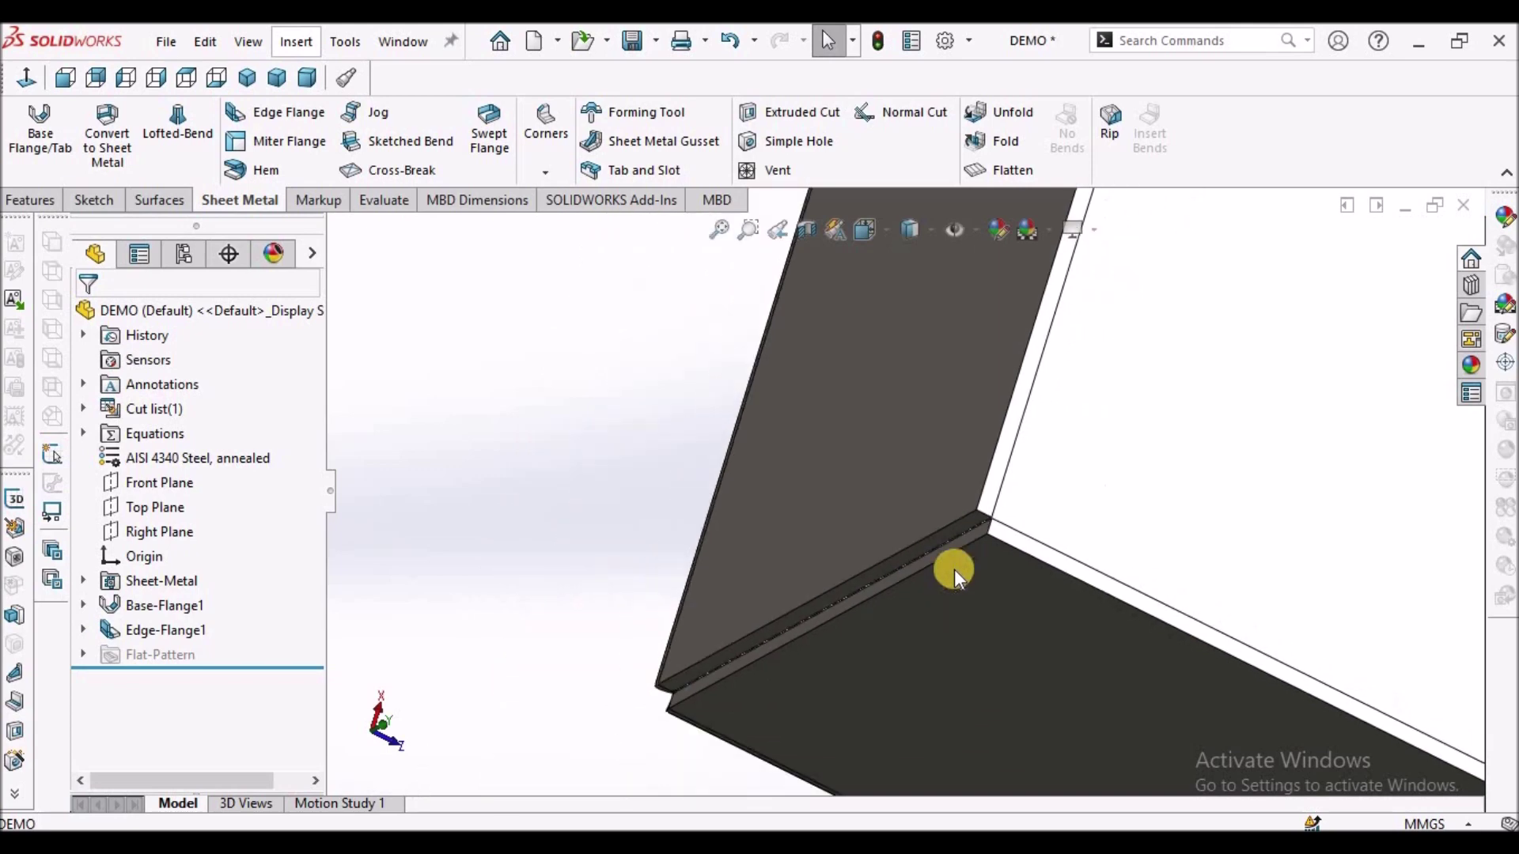
Edit Edge-Flange1 to restore its 1.00 mm corner gap, then open the Corners list
{"action": "right_click", "coordinate": [163, 634]}
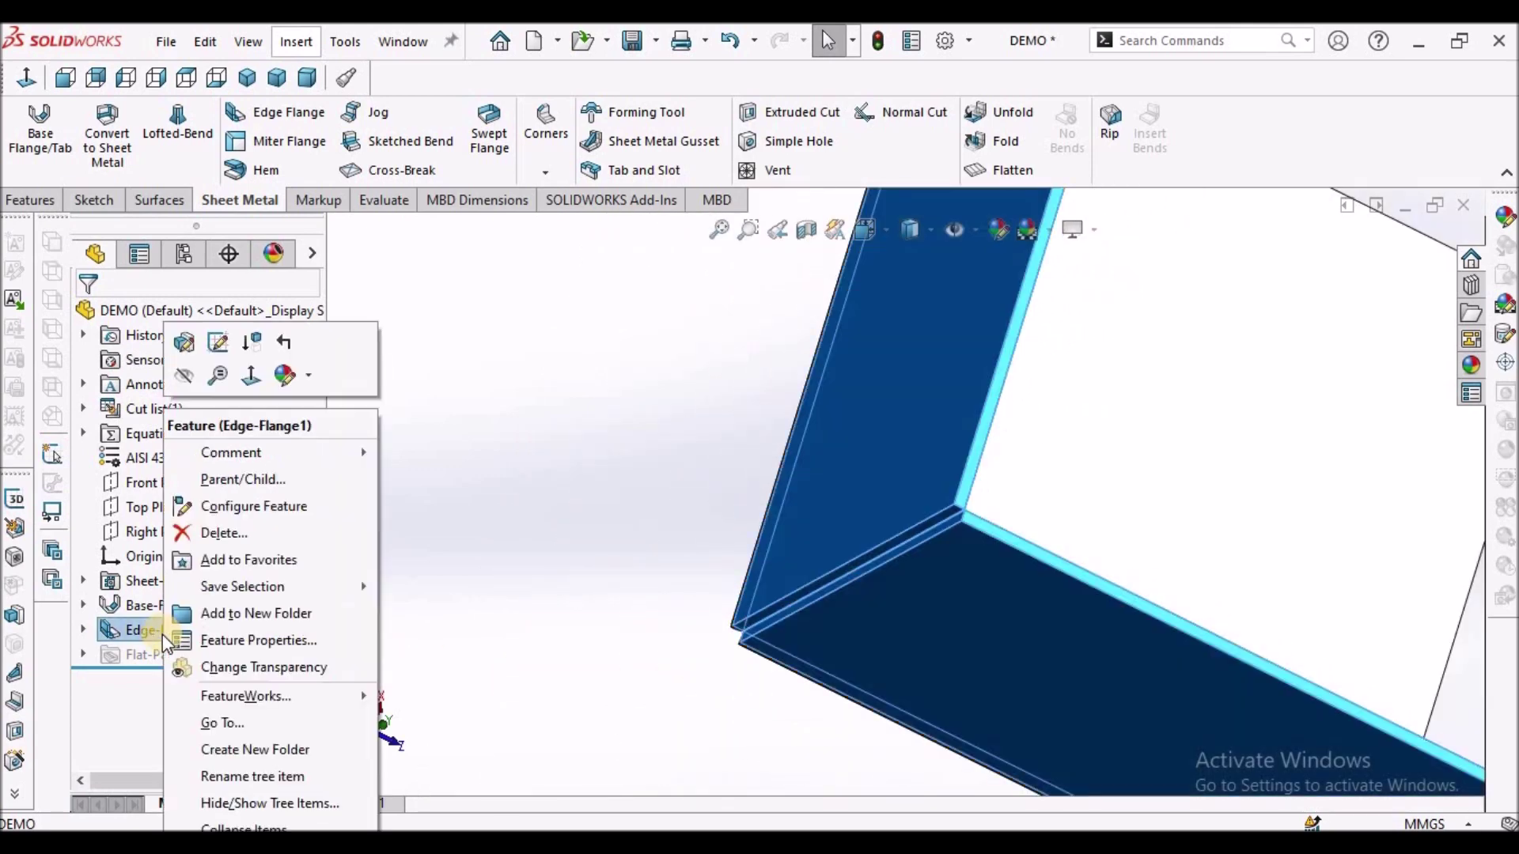
{"action": "left_click", "coordinate": [187, 342]}
{"action": "left_click", "coordinate": [181, 533]}
{"action": "type", "text": "1"}
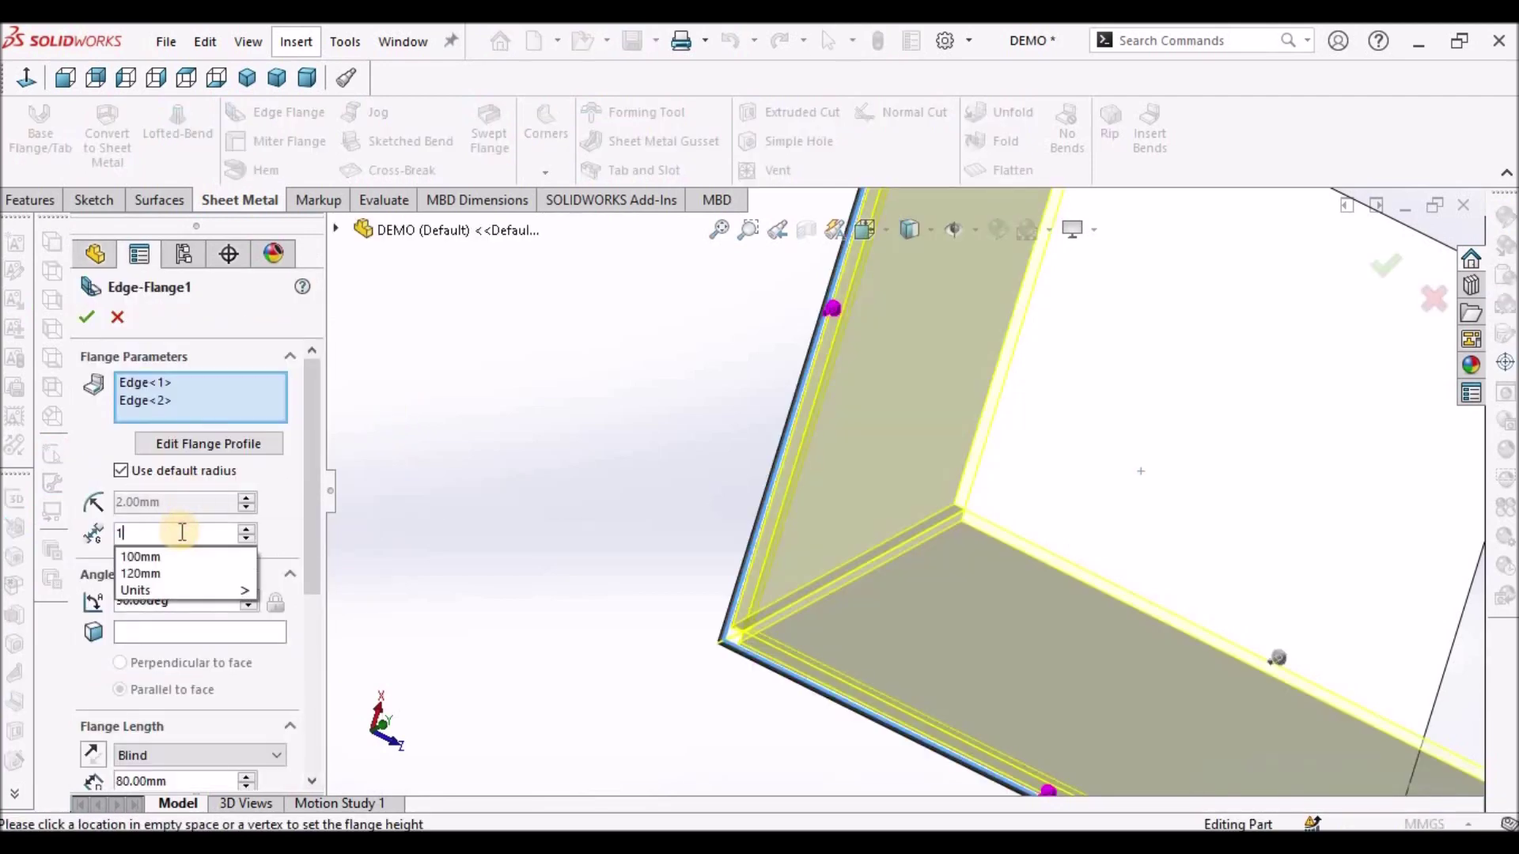
{"action": "key", "text": "Return"}
{"action": "left_click", "coordinate": [90, 318]}
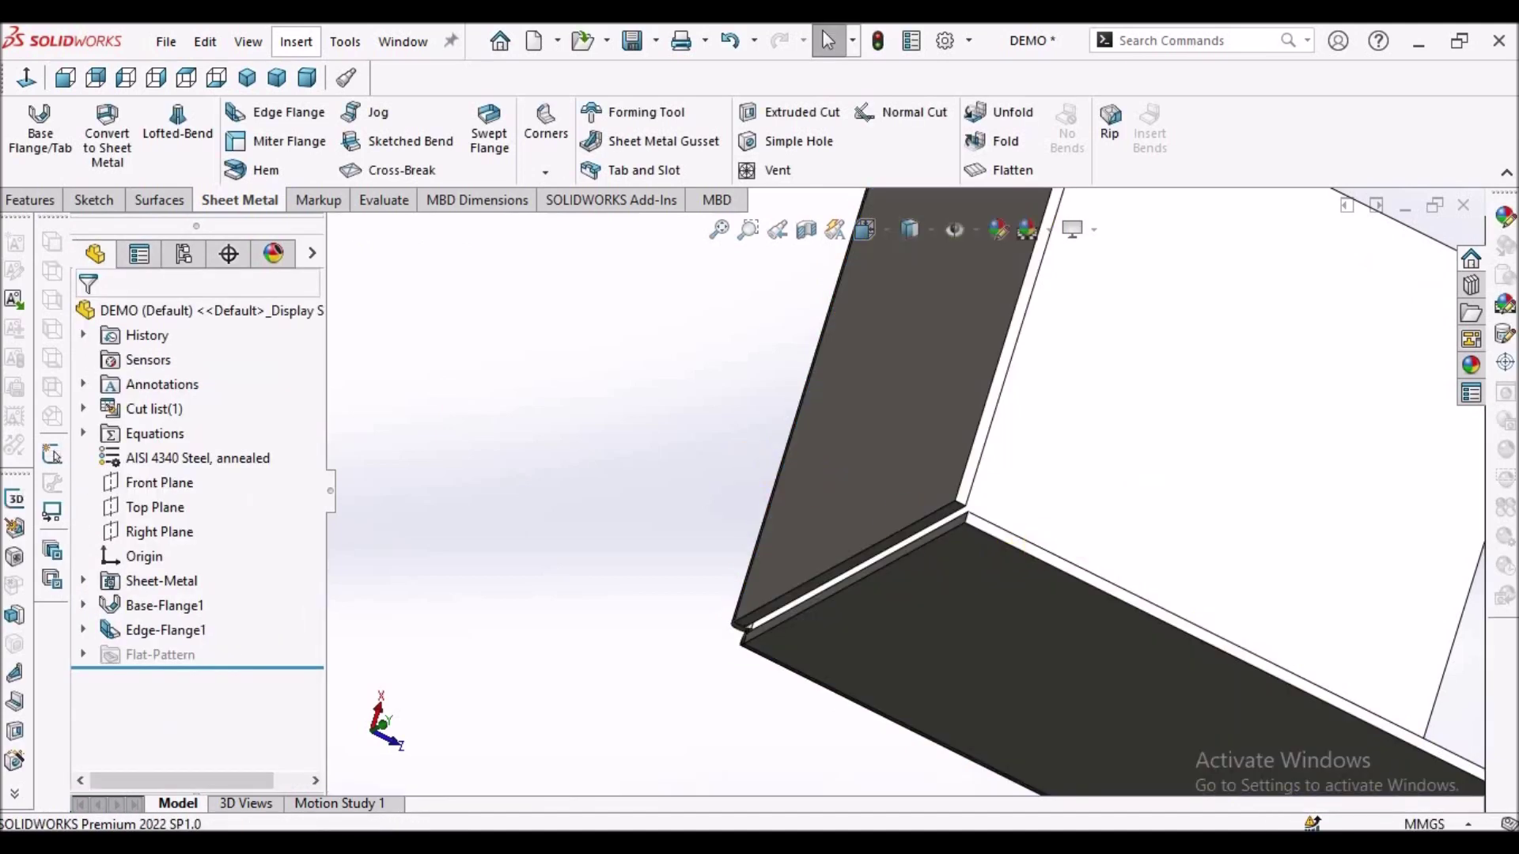
{"action": "left_click", "coordinate": [544, 169]}
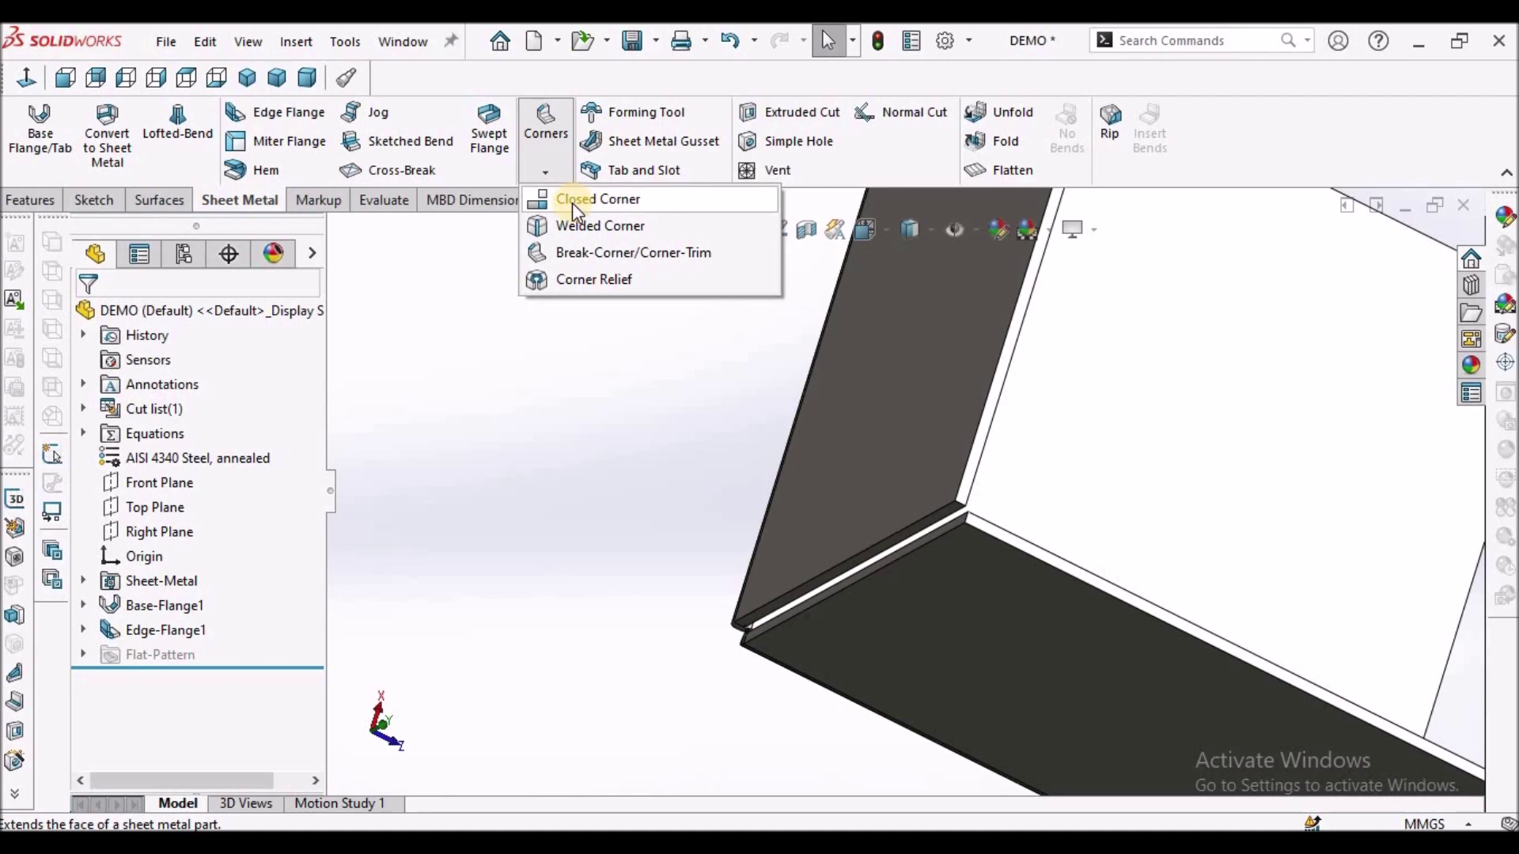
Add a Closed Corner on the flange end face with a 0.10 mm gap, checking it from above
{"action": "left_click", "coordinate": [572, 202]}
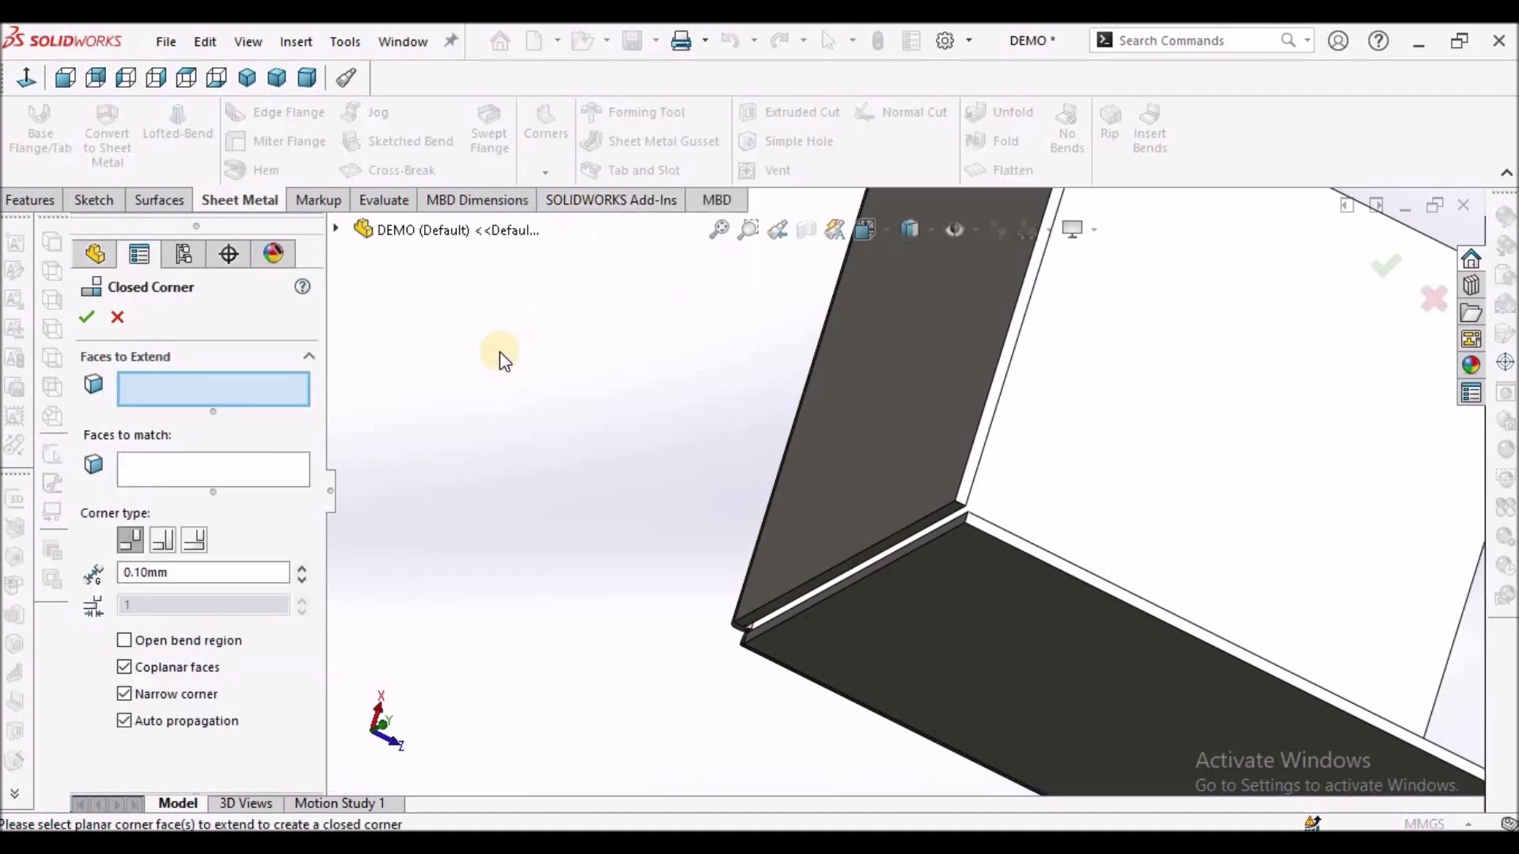
{"action": "scroll", "coordinate": [946, 579], "scroll_direction": "down", "scroll_amount": 3}
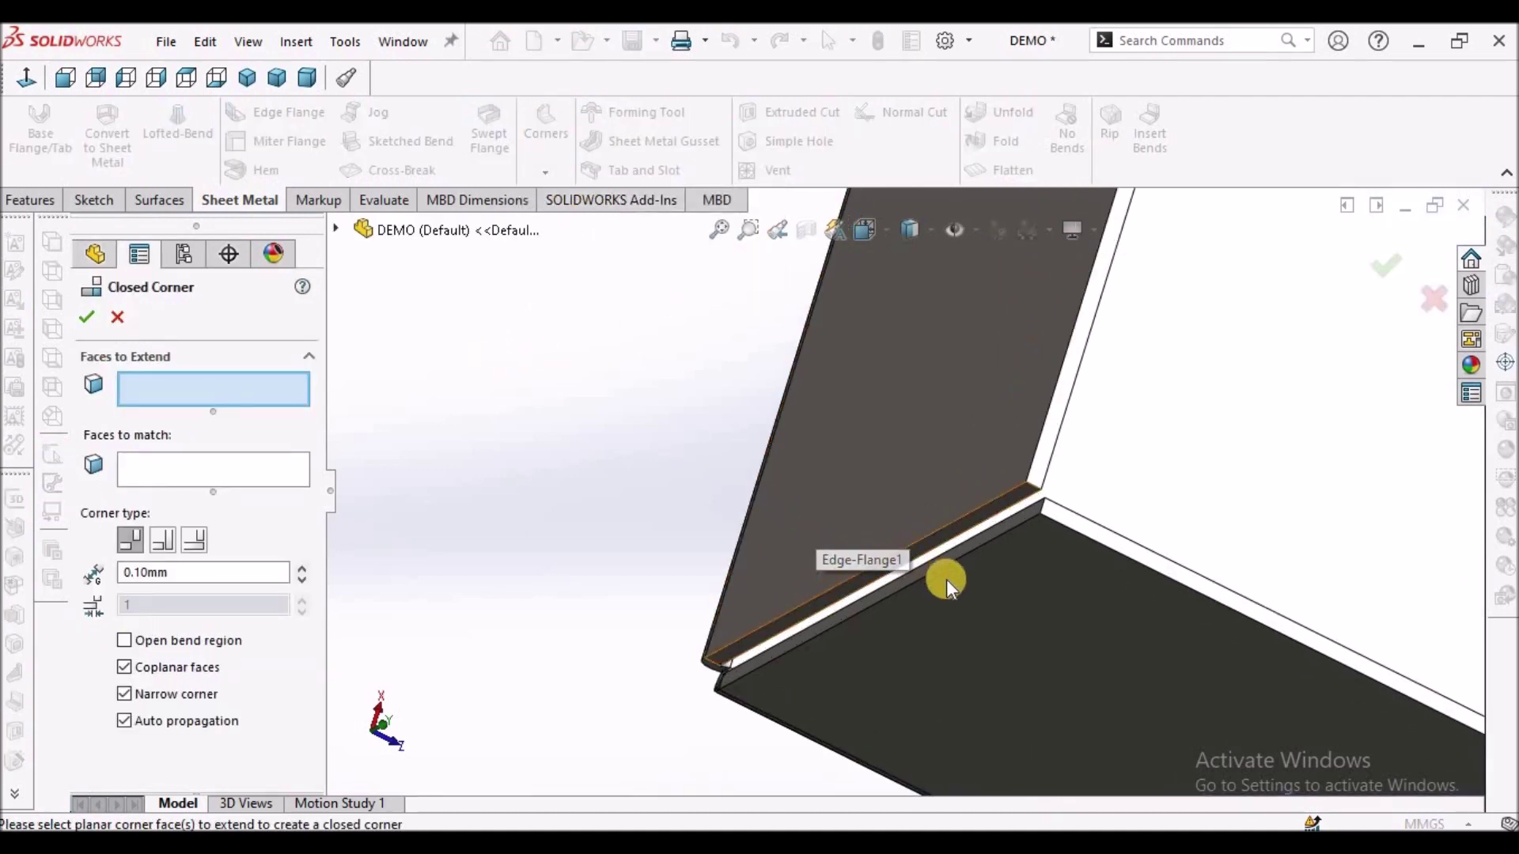
{"action": "left_click", "coordinate": [962, 520]}
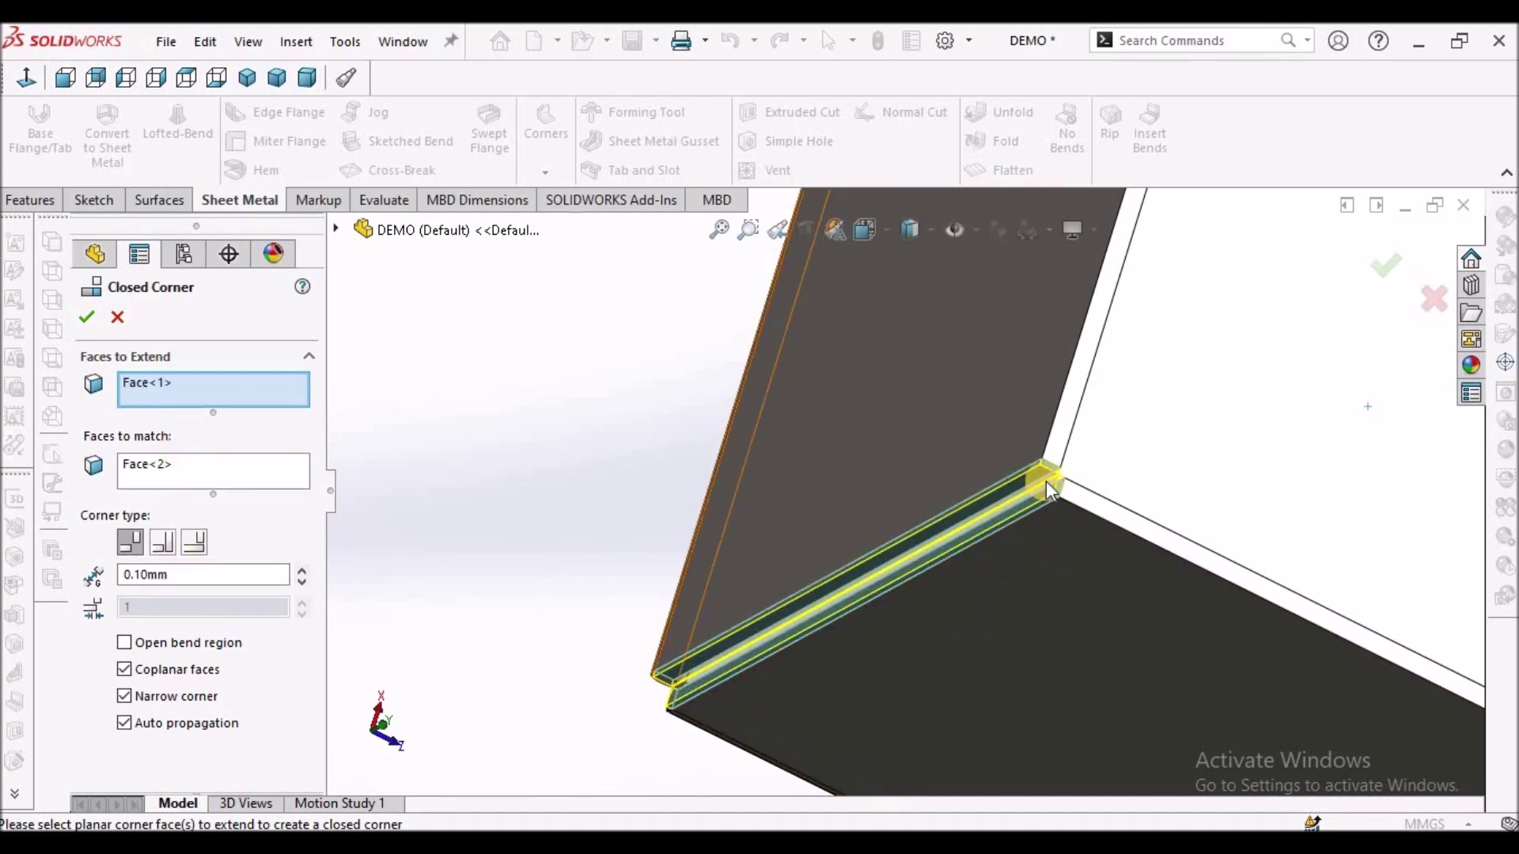
{"action": "middle_click_drag", "start_coordinate": [1041, 482], "coordinate": [1005, 466]}
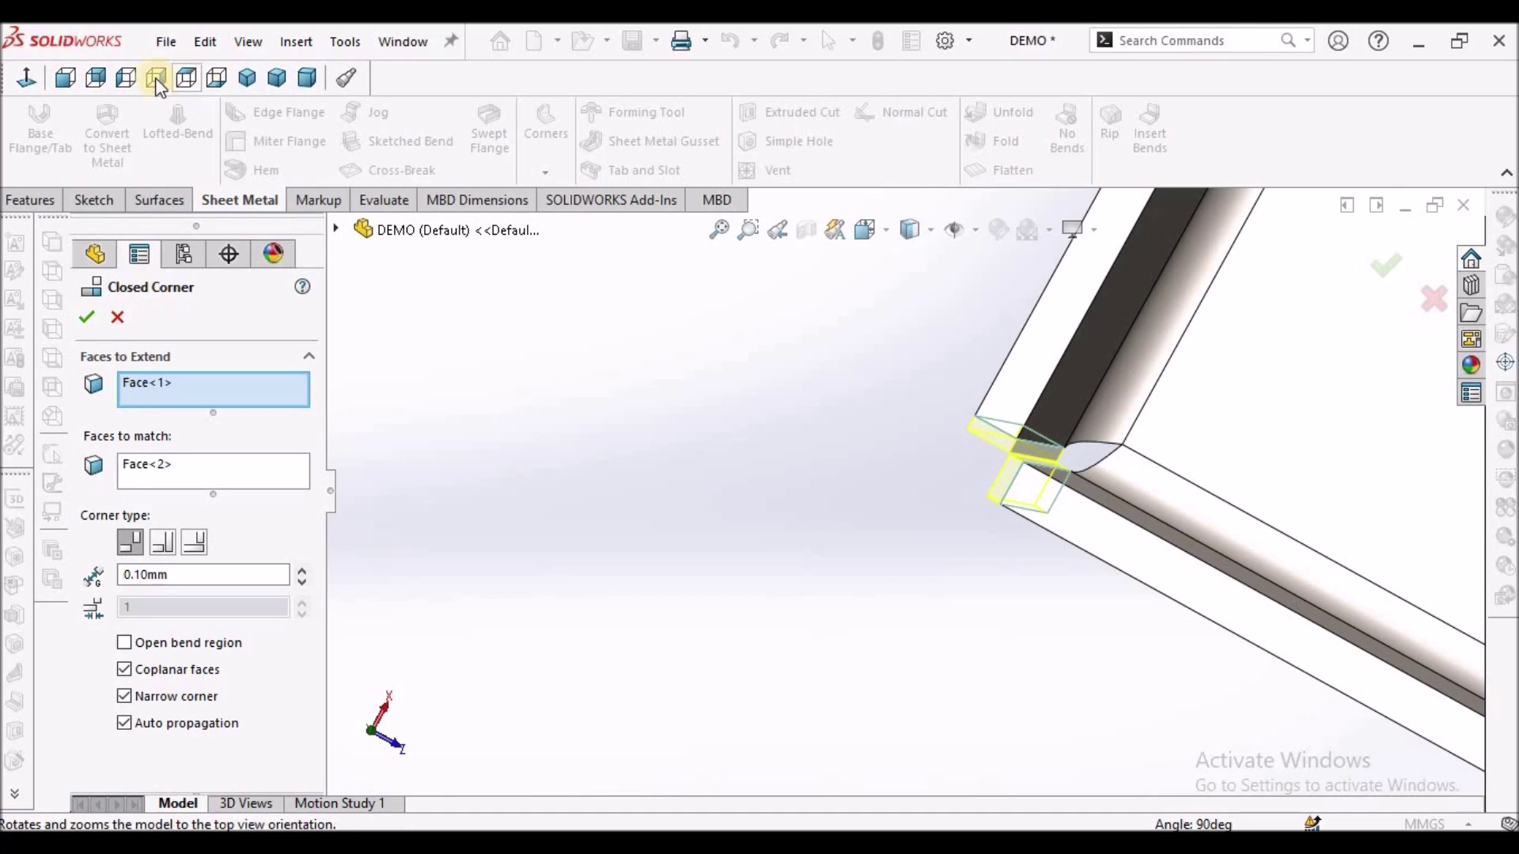
{"action": "left_click", "coordinate": [182, 79]}
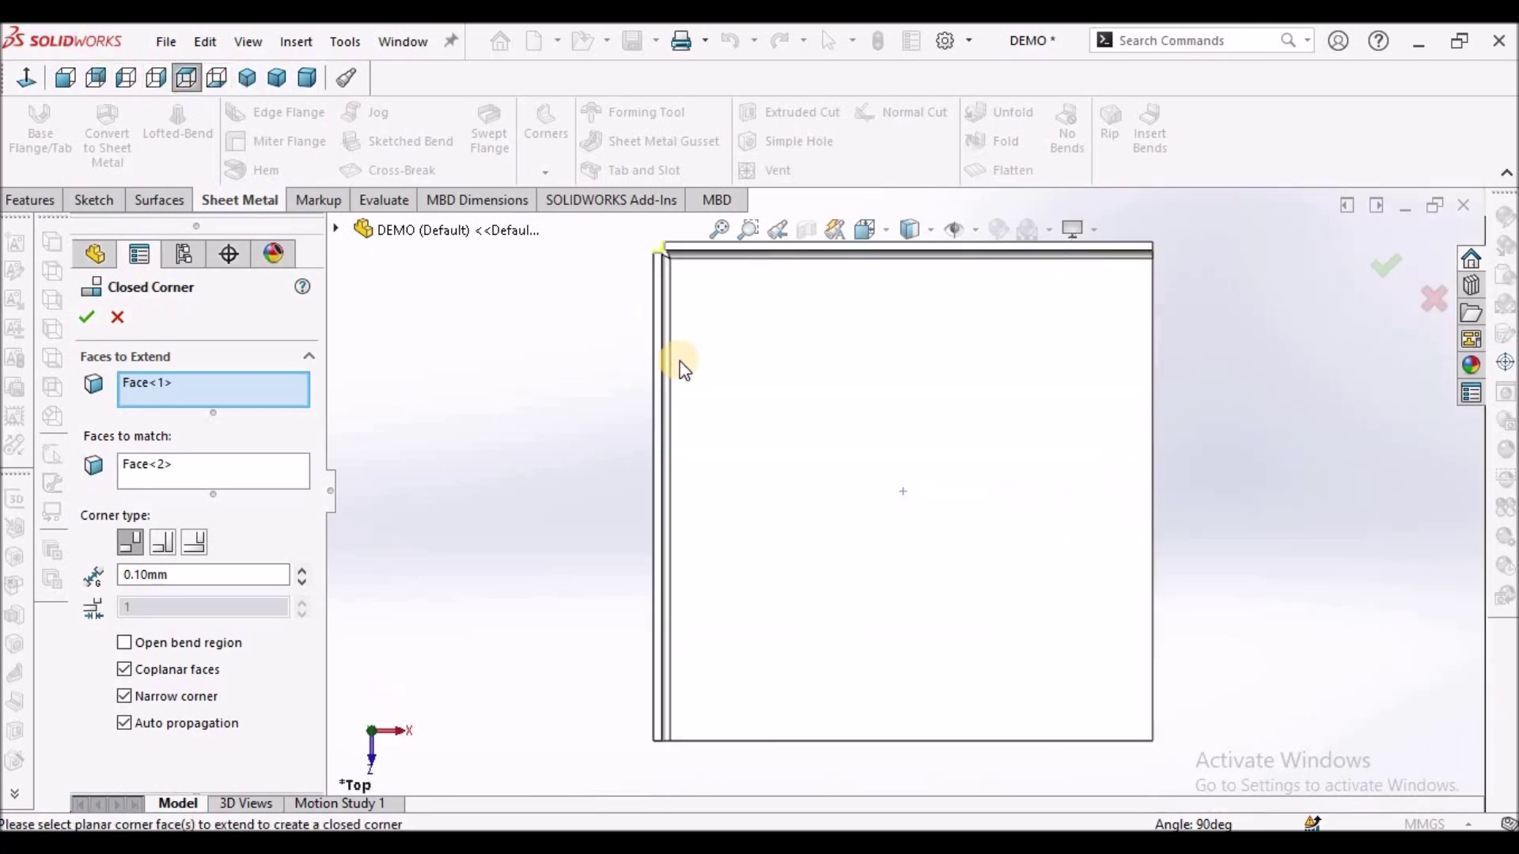
{"action": "scroll", "coordinate": [661, 252], "scroll_direction": "down", "scroll_amount": 10}
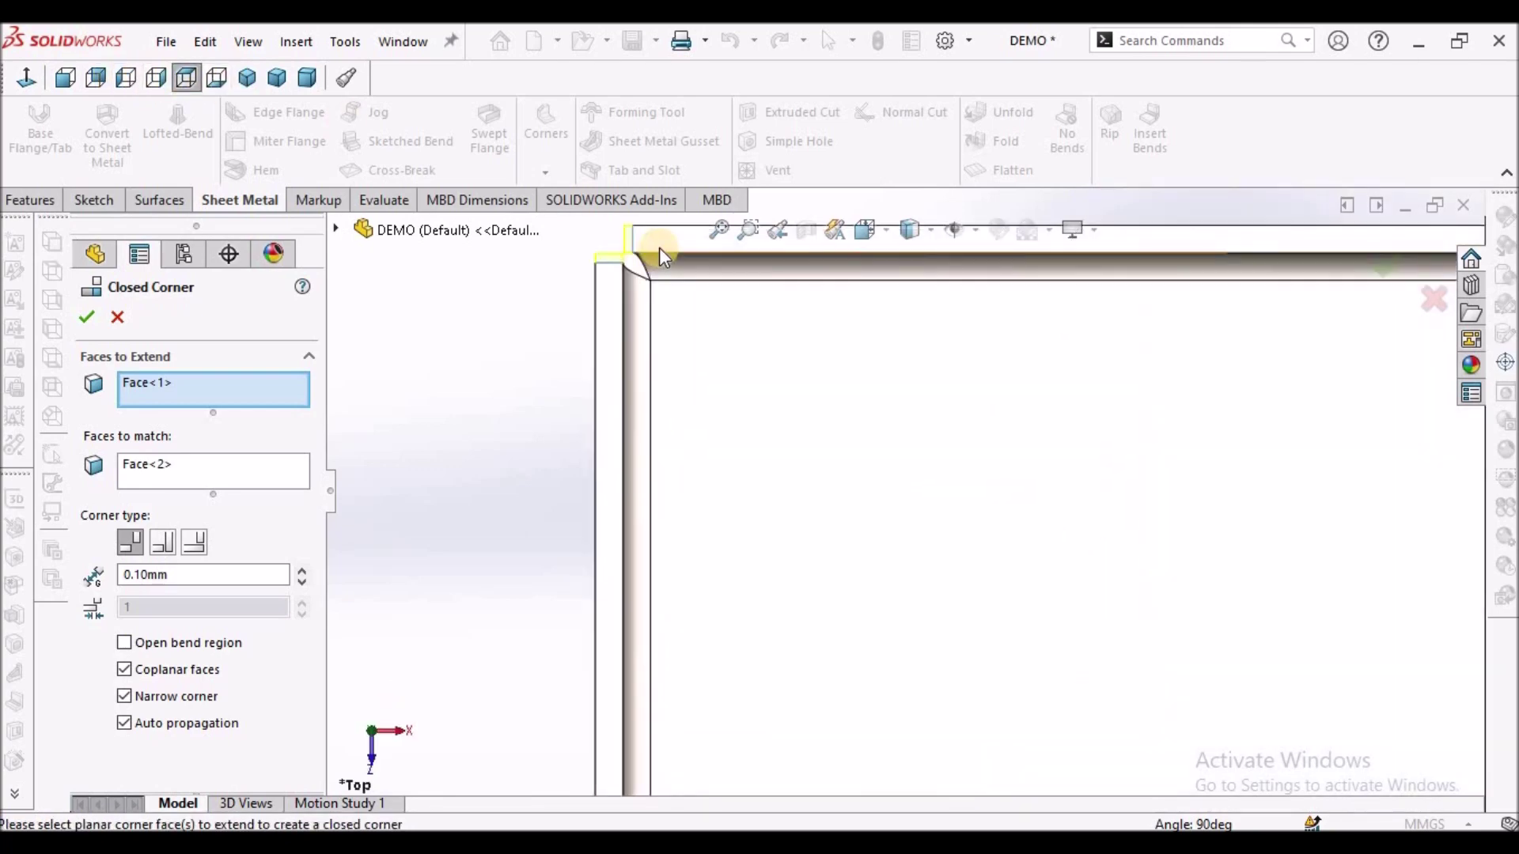
{"action": "scroll", "coordinate": [716, 386], "scroll_direction": "down", "scroll_amount": 3}
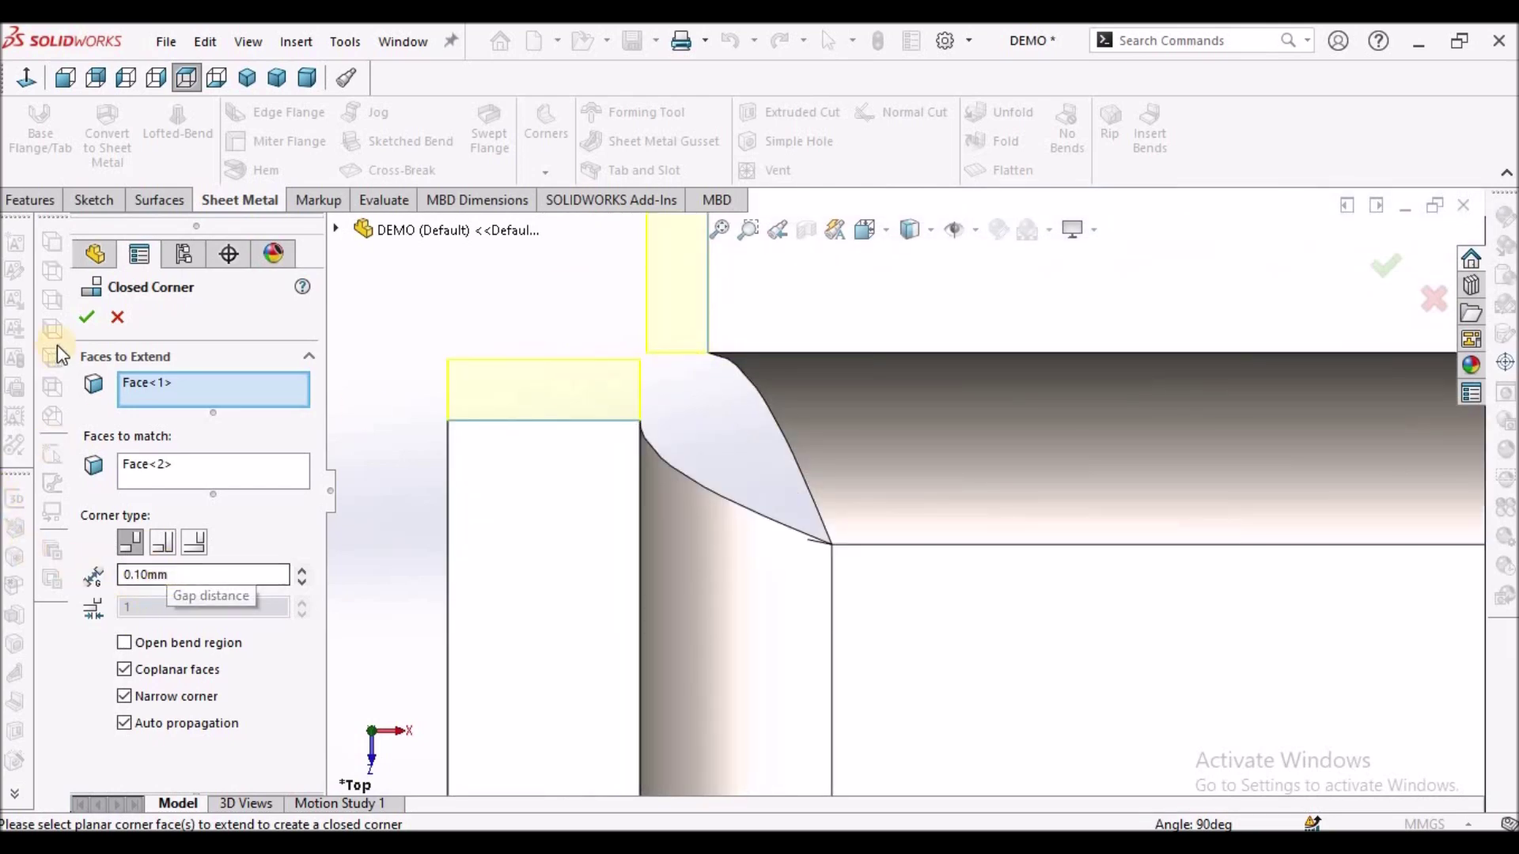
{"action": "left_click", "coordinate": [87, 317]}
{"action": "middle_click_drag", "start_coordinate": [767, 371], "coordinate": [841, 428]}
Edit Closed Corner1, switch it to the Overlap corner type, and preview it in Top view
{"action": "right_click", "coordinate": [182, 657]}
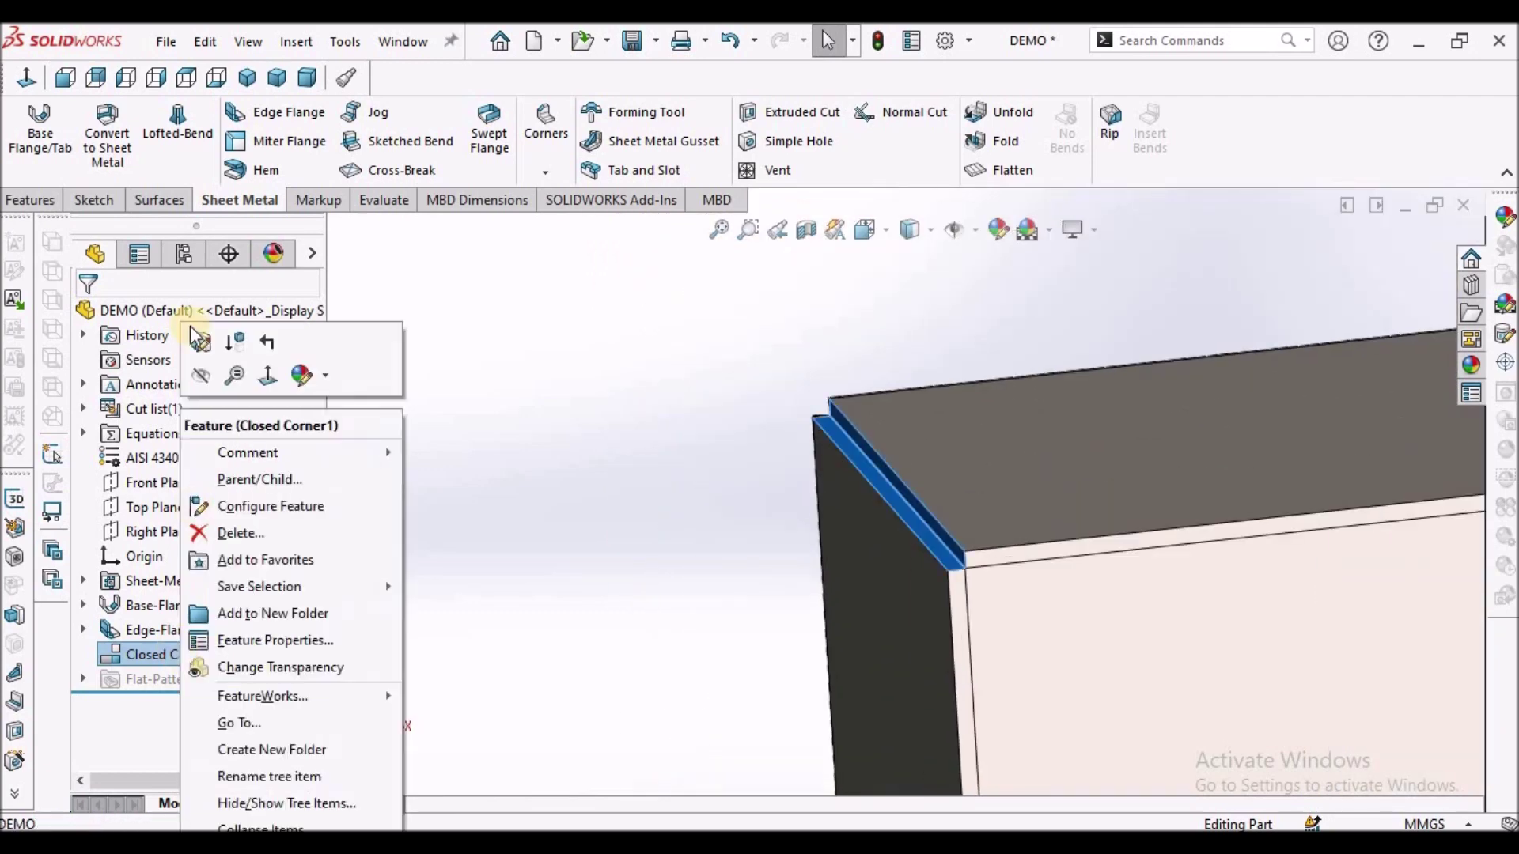
{"action": "left_click", "coordinate": [202, 343]}
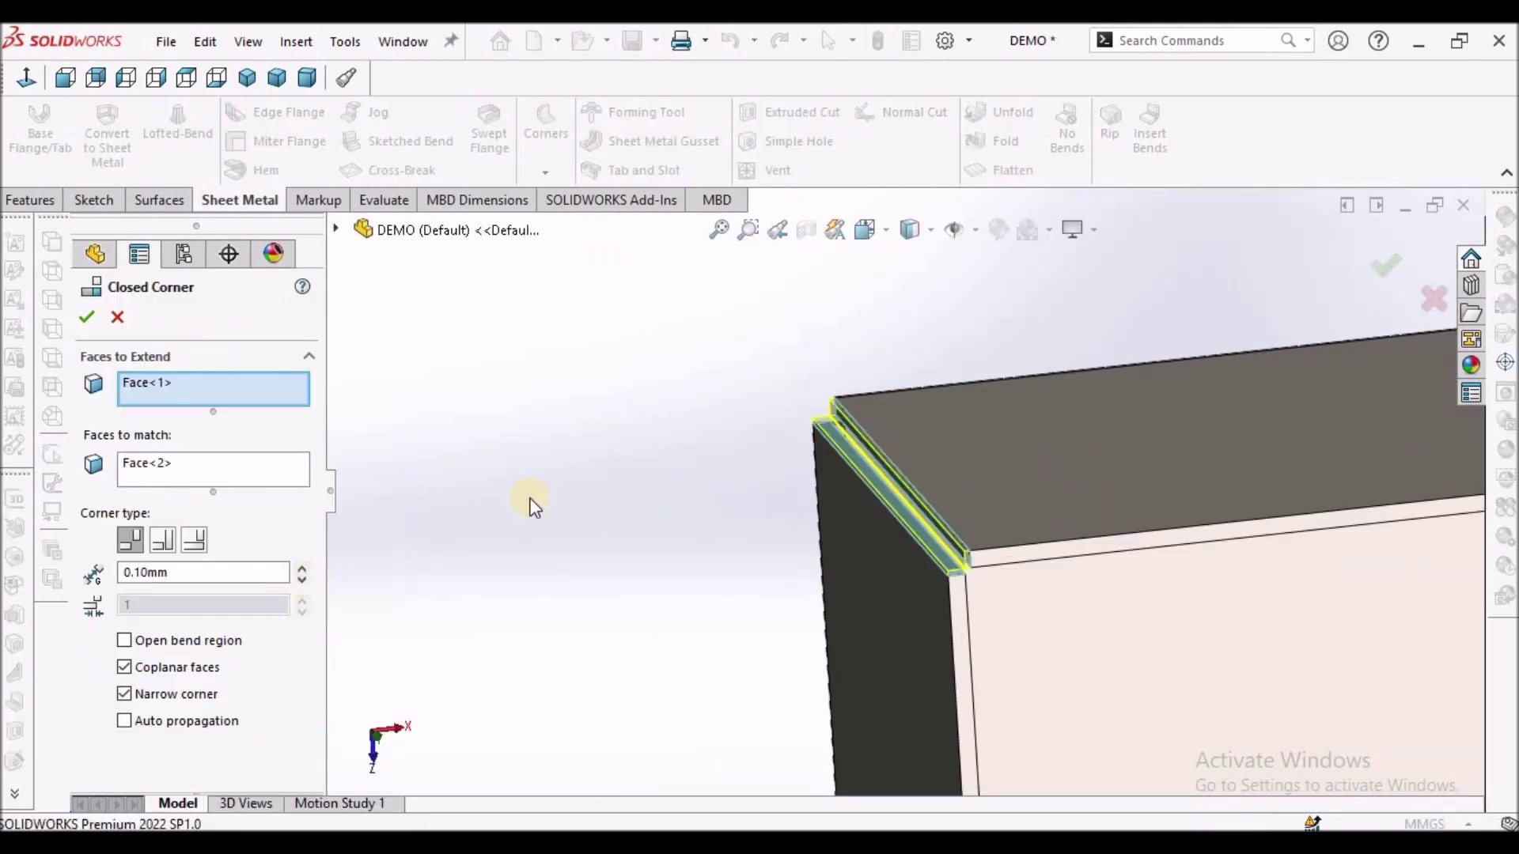
{"action": "left_click", "coordinate": [163, 544]}
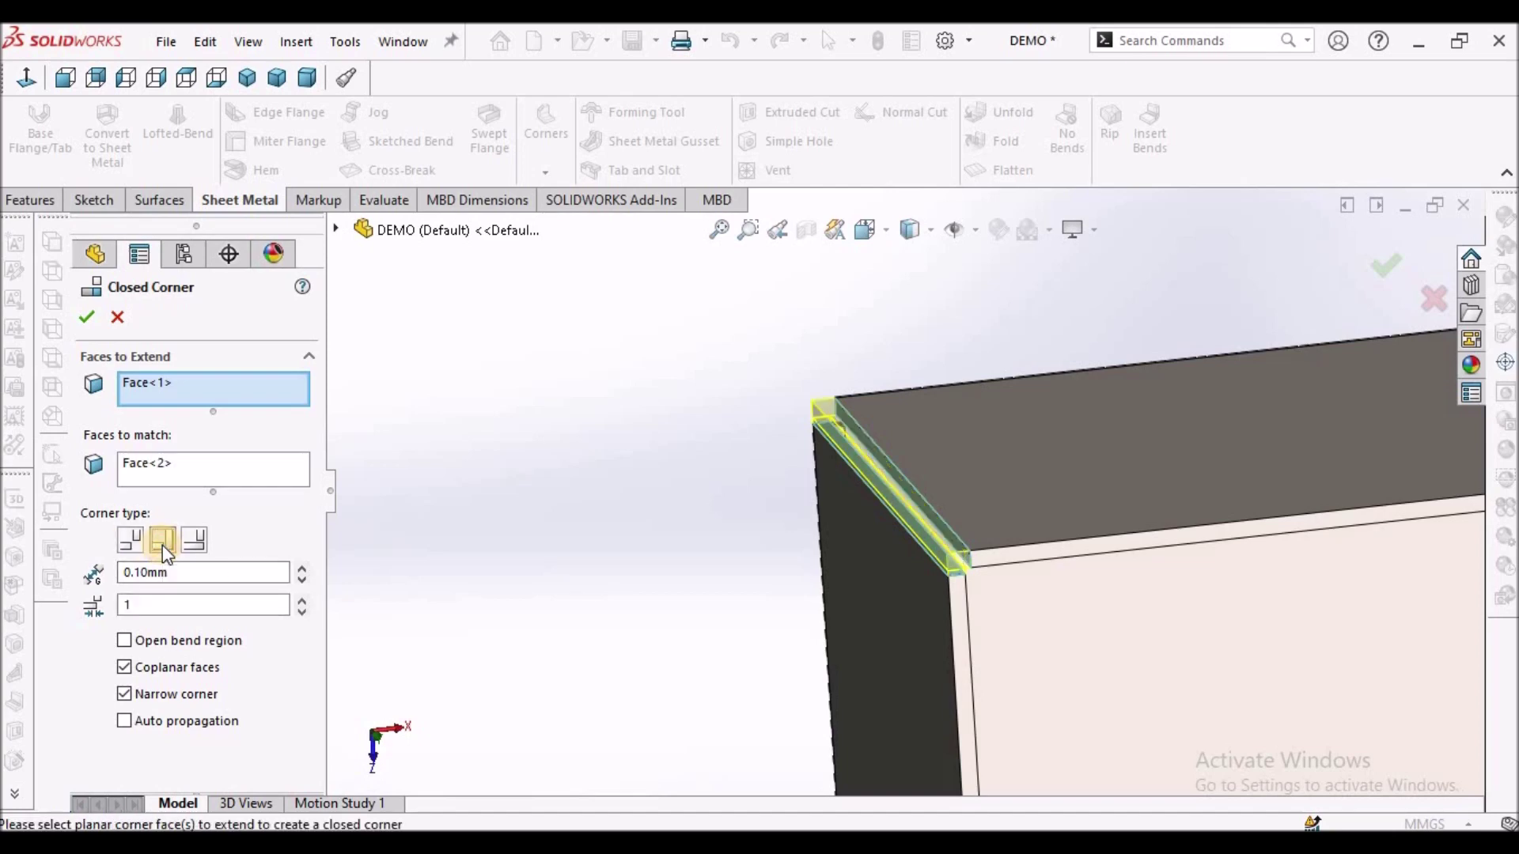
{"action": "left_click", "coordinate": [187, 79]}
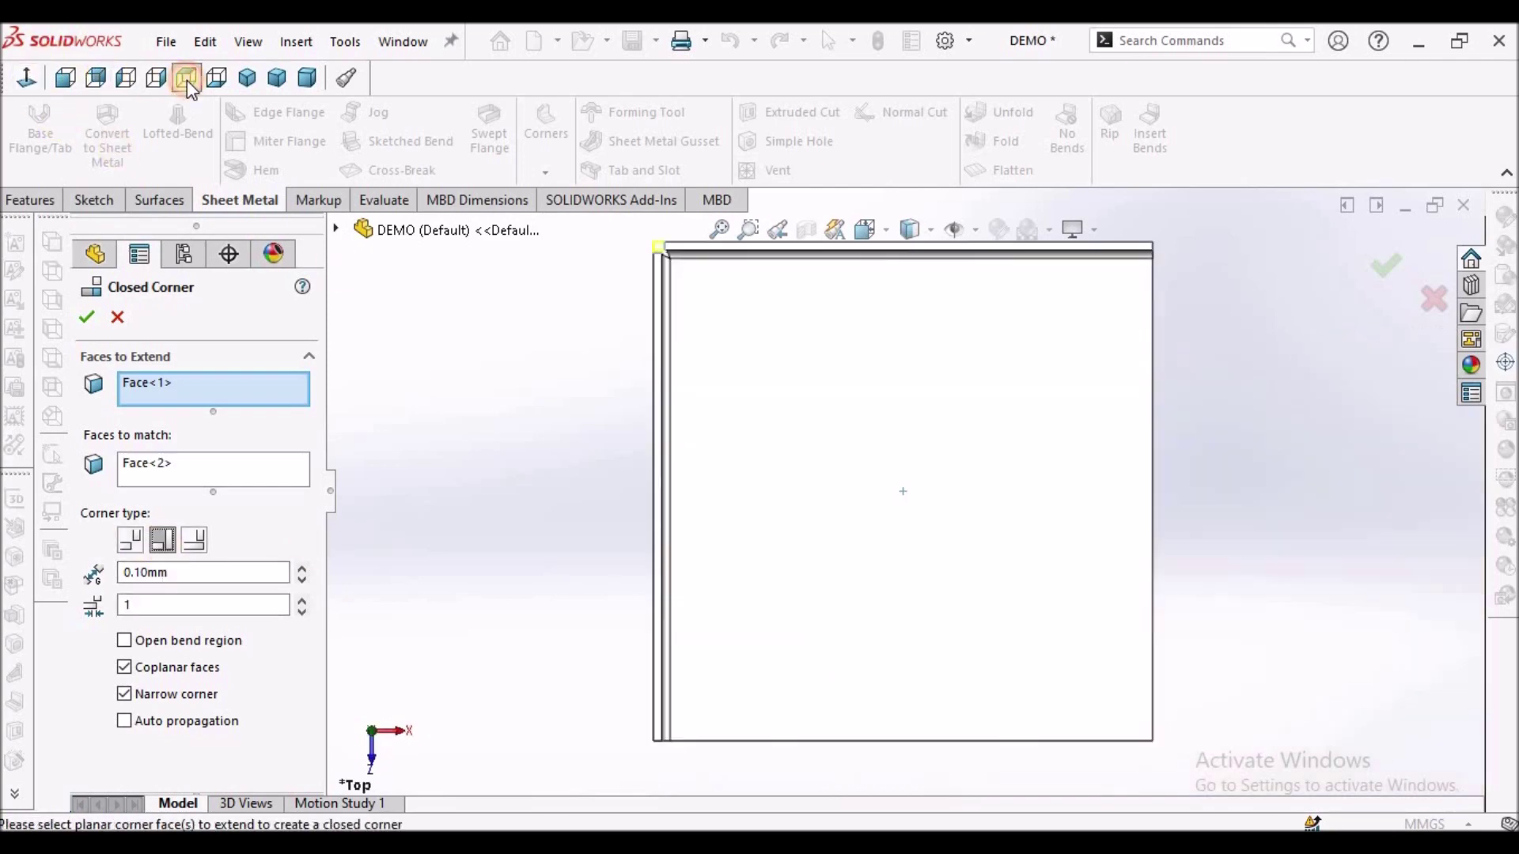
{"action": "scroll", "coordinate": [699, 250], "scroll_direction": "down", "scroll_amount": 3}
{"action": "scroll", "coordinate": [700, 249], "scroll_direction": "down", "scroll_amount": 5}
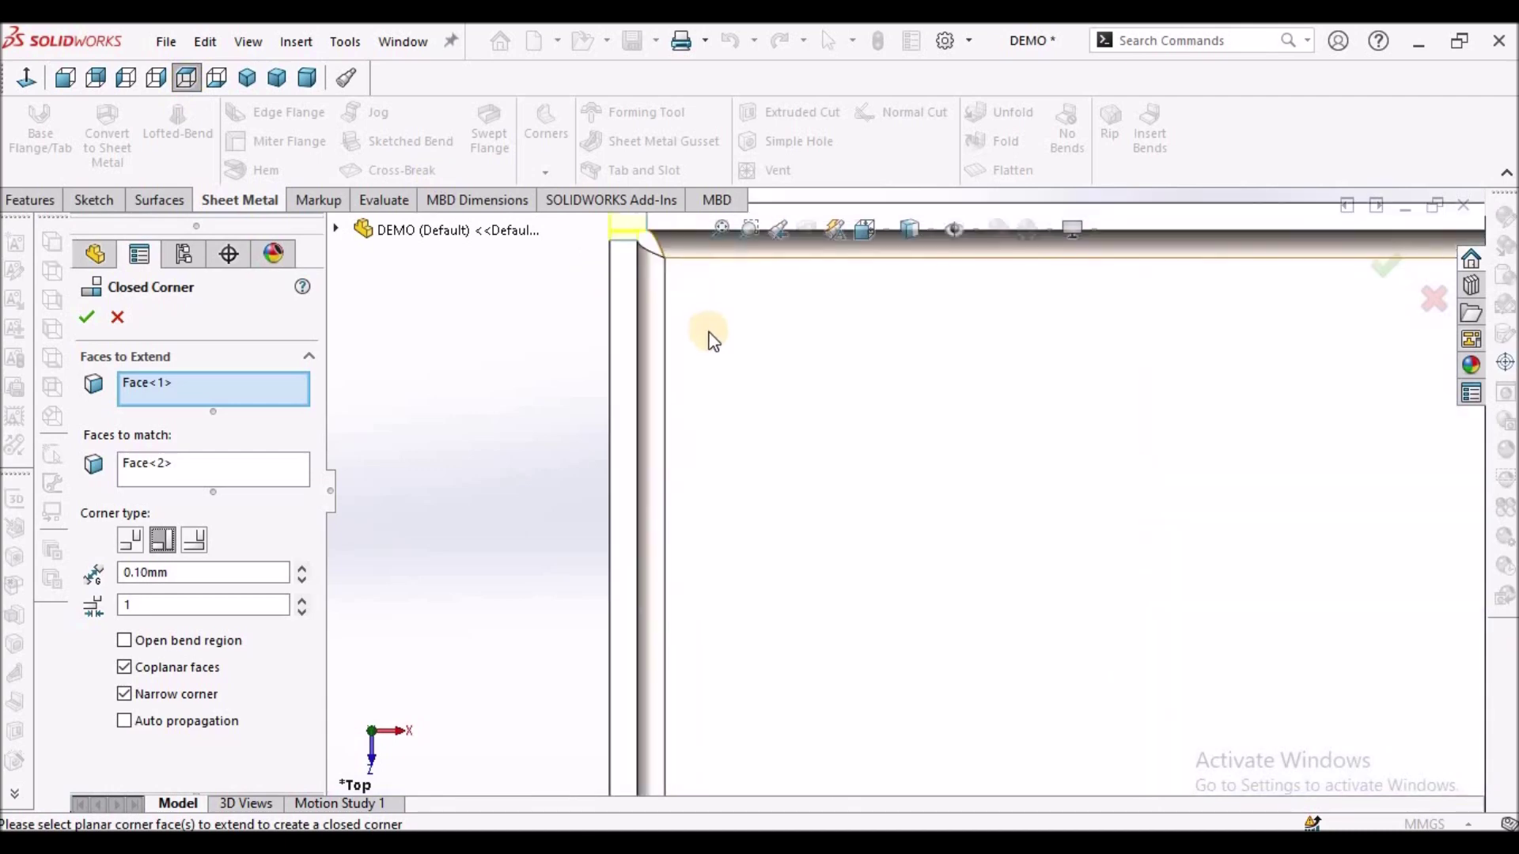
{"action": "scroll", "coordinate": [686, 251], "scroll_direction": "down", "scroll_amount": 3}
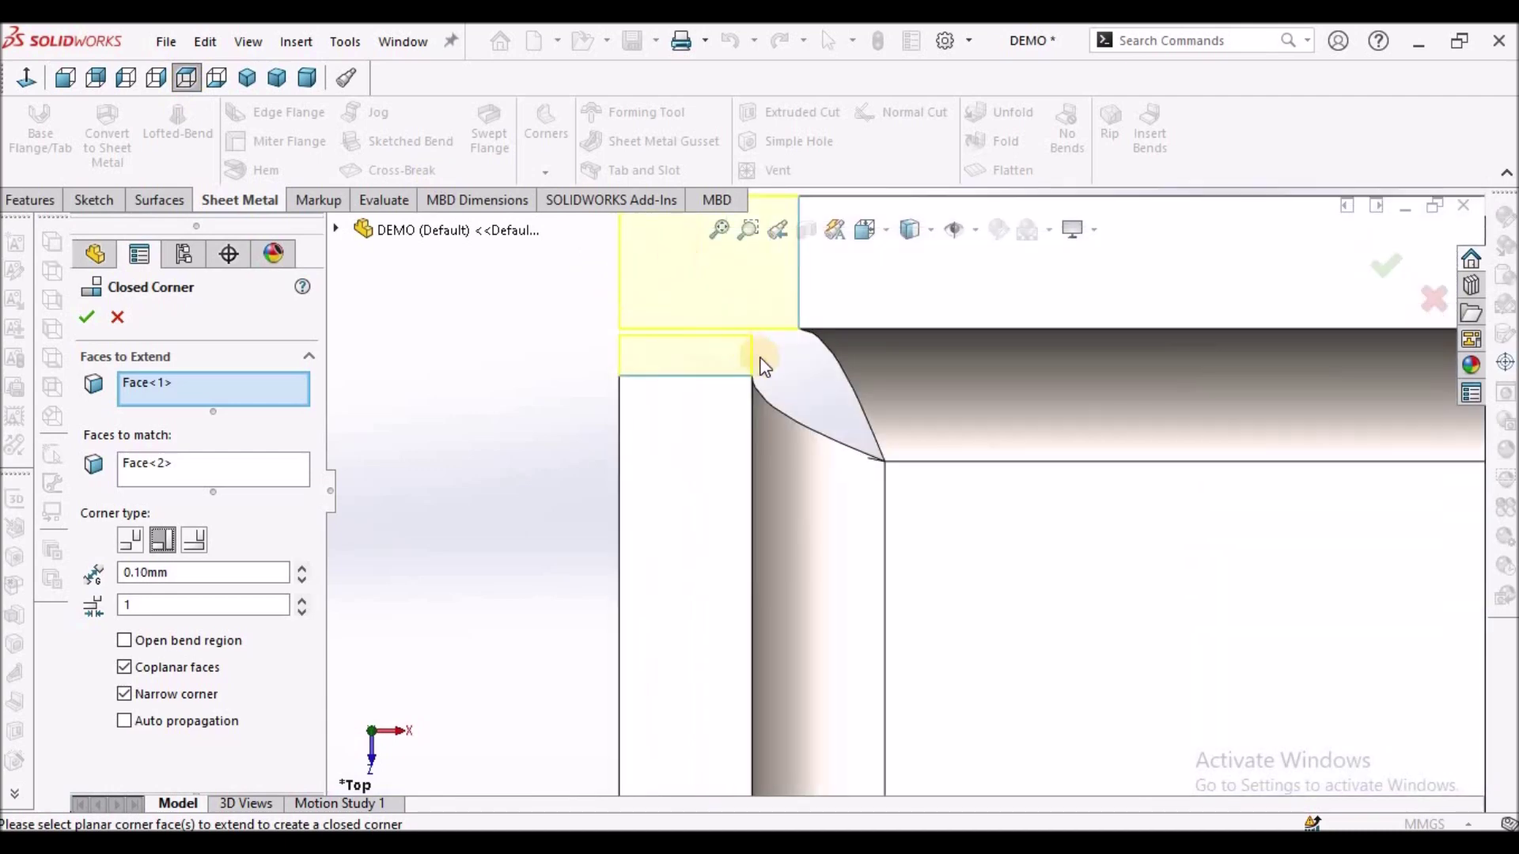
{"action": "scroll", "coordinate": [767, 358], "scroll_direction": "down", "scroll_amount": 3}
{"action": "scroll", "coordinate": [842, 465], "scroll_direction": "down", "scroll_amount": 2}
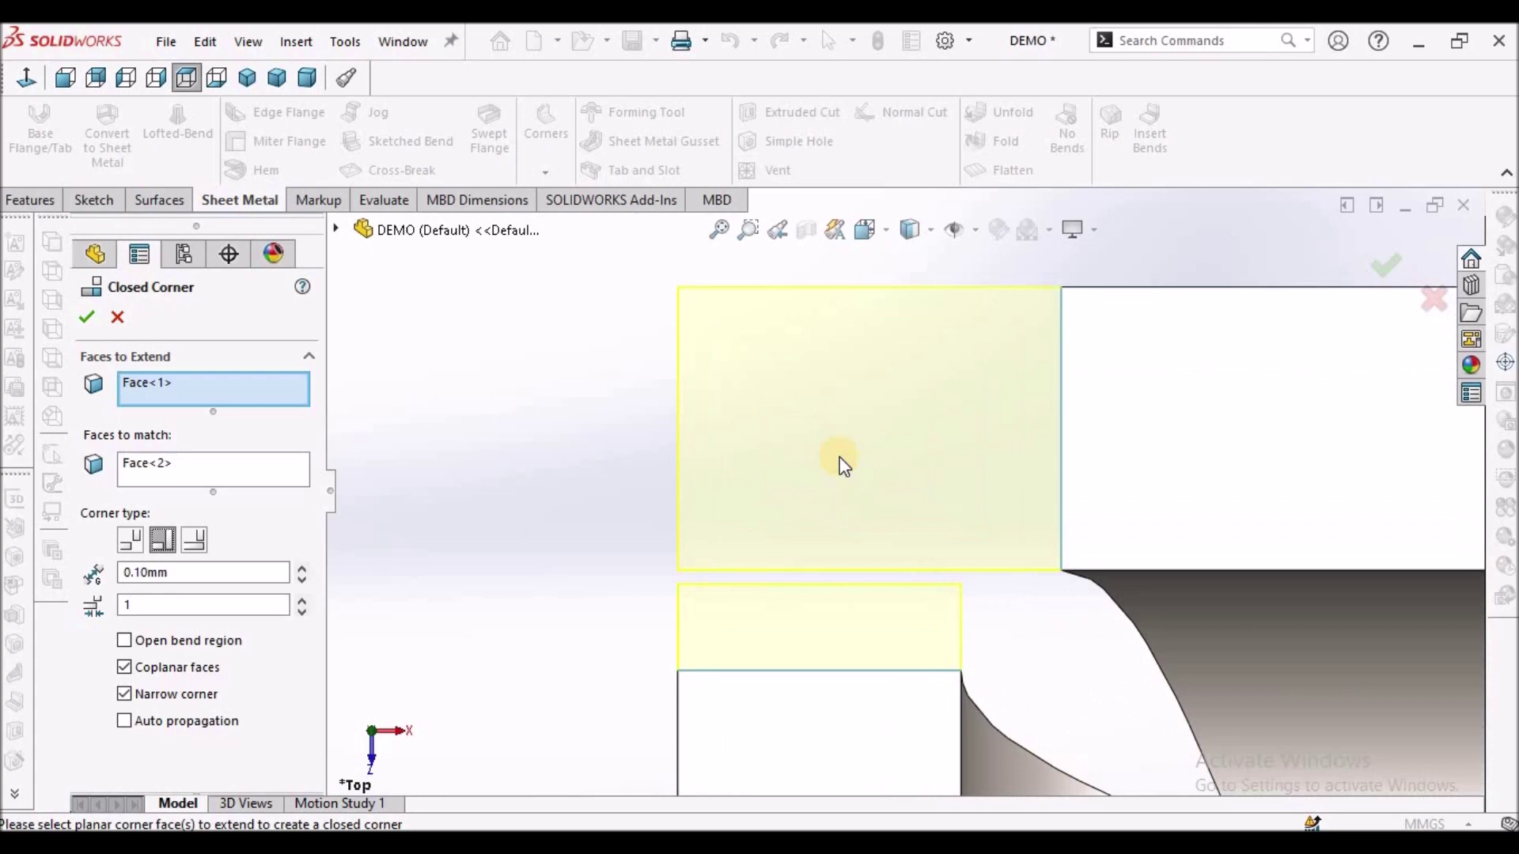
Try the third corner type, revert to Overlap, and confirm Closed Corner1
{"action": "left_click", "coordinate": [197, 538]}
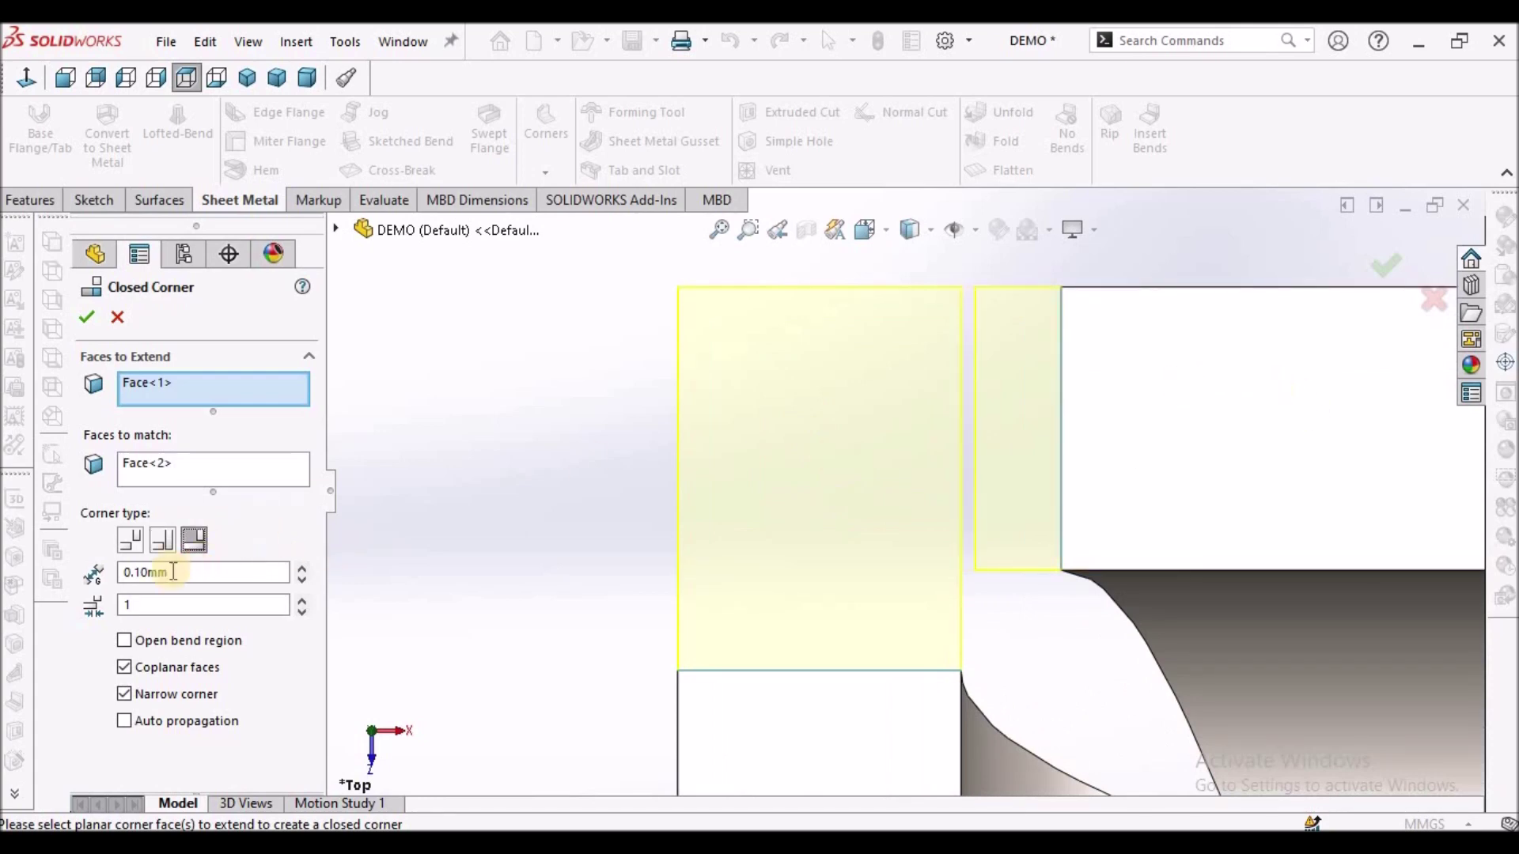
{"action": "left_click", "coordinate": [158, 543]}
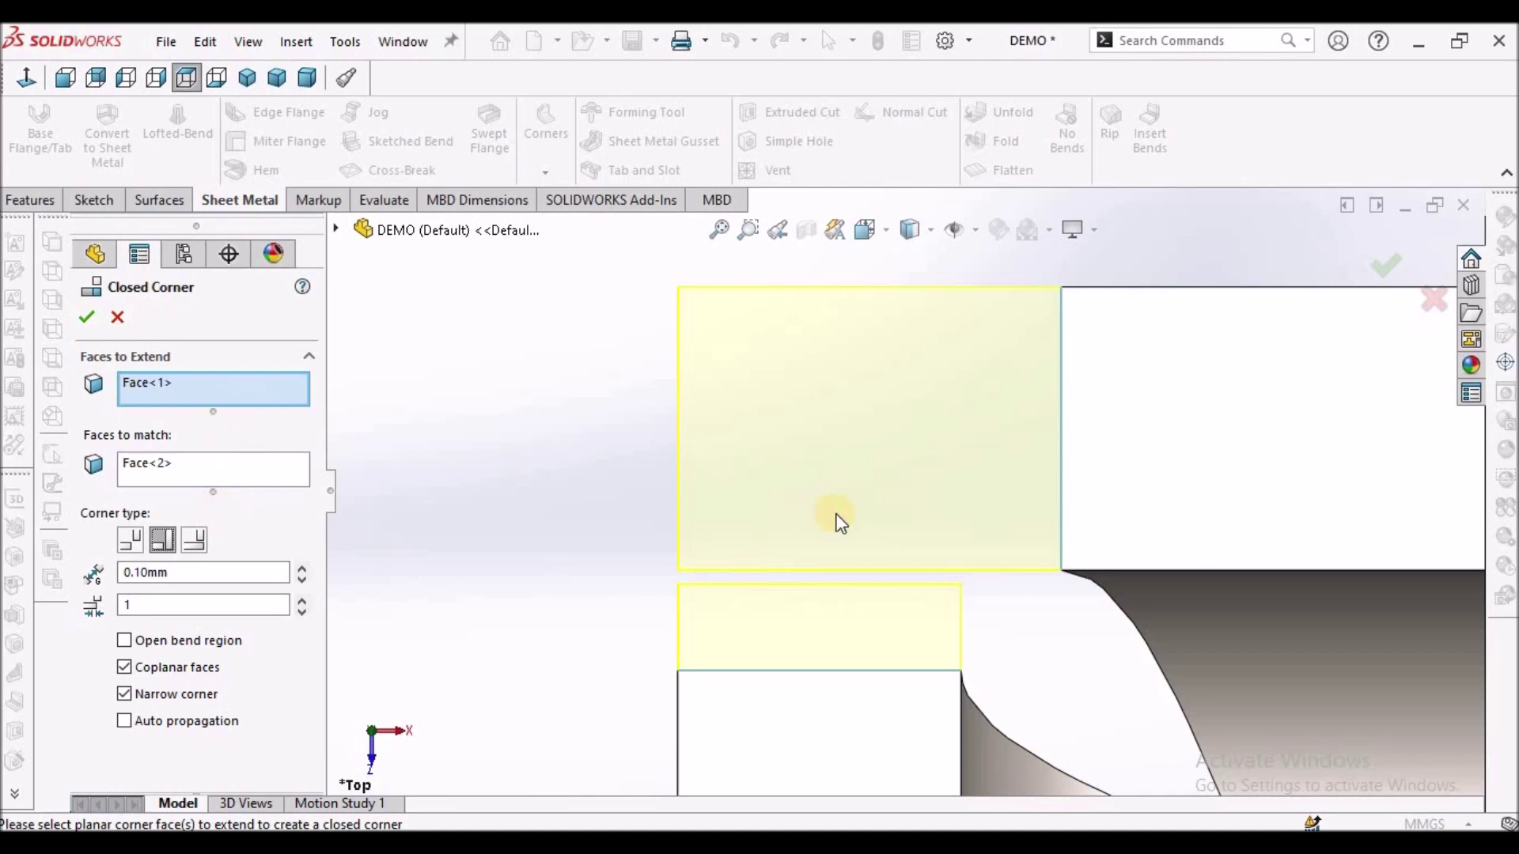
{"action": "scroll", "coordinate": [871, 530], "scroll_direction": "up", "scroll_amount": 2}
{"action": "scroll", "coordinate": [898, 552], "scroll_direction": "up", "scroll_amount": 1}
{"action": "left_click", "coordinate": [87, 317]}
Orbit around the closed corner up close, then zoom to fit and show the box in Dimetric view
{"action": "scroll", "coordinate": [821, 510], "scroll_direction": "up", "scroll_amount": 1}
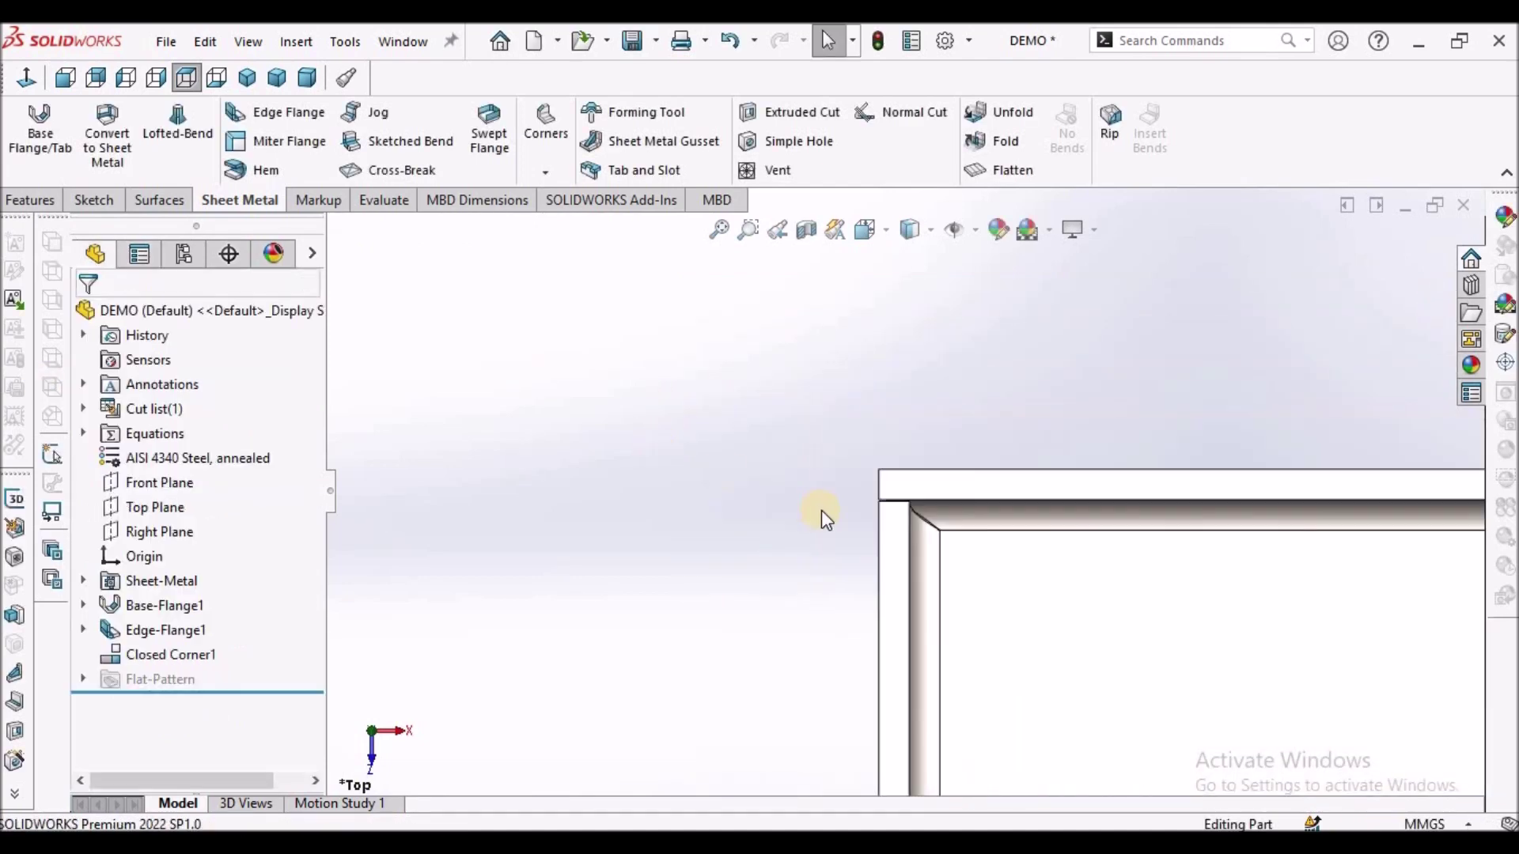
{"action": "middle_click_drag", "start_coordinate": [848, 451], "coordinate": [865, 533]}
{"action": "scroll", "coordinate": [909, 478], "scroll_direction": "down", "scroll_amount": 8}
{"action": "middle_click_drag", "start_coordinate": [936, 465], "coordinate": [746, 424]}
{"action": "scroll", "coordinate": [833, 547], "scroll_direction": "up", "scroll_amount": 3}
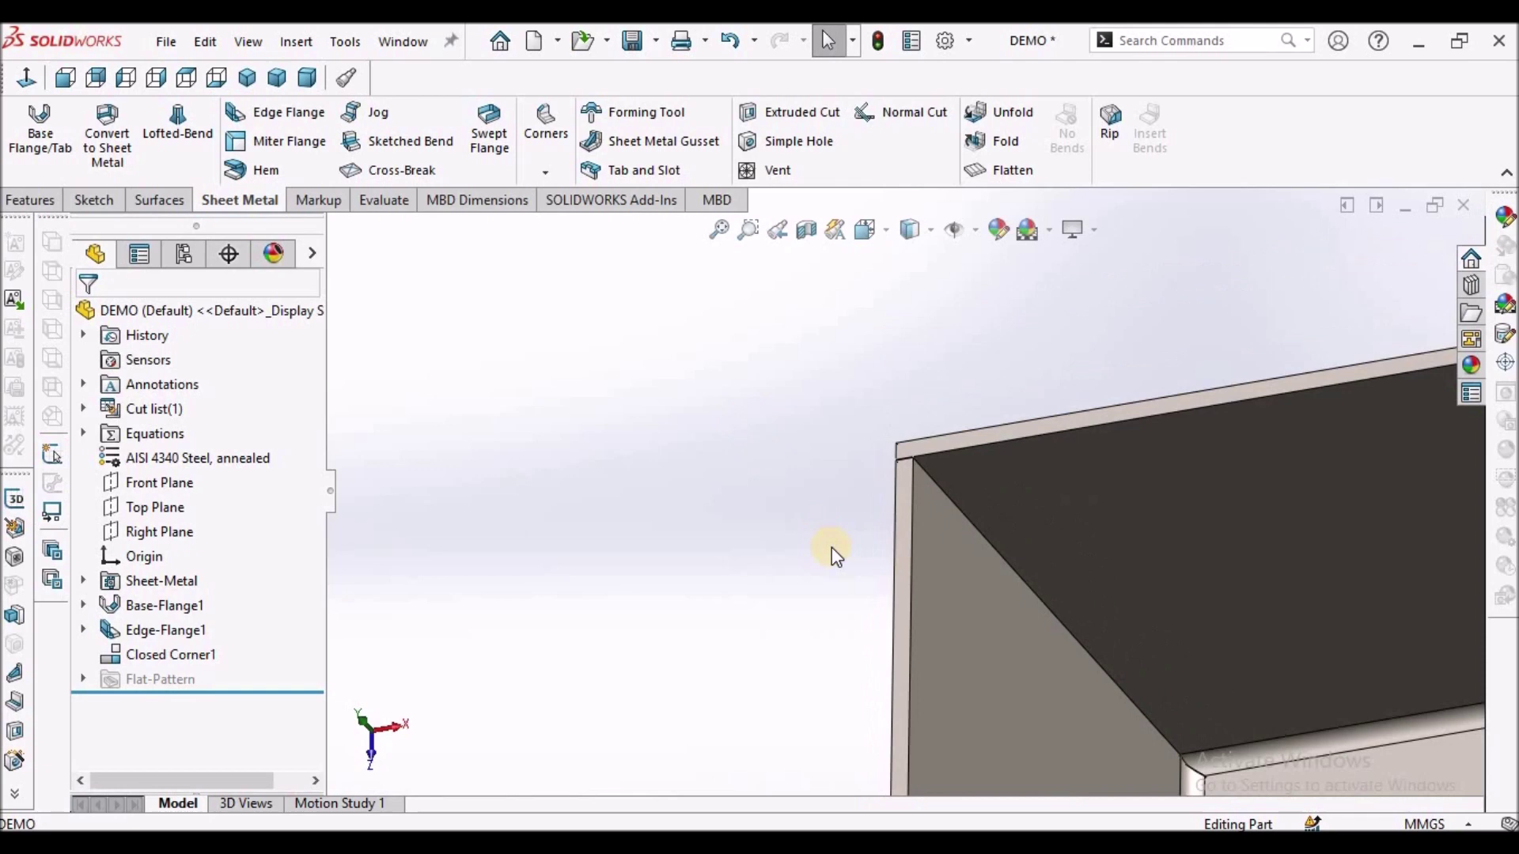
{"action": "left_click", "coordinate": [718, 228]}
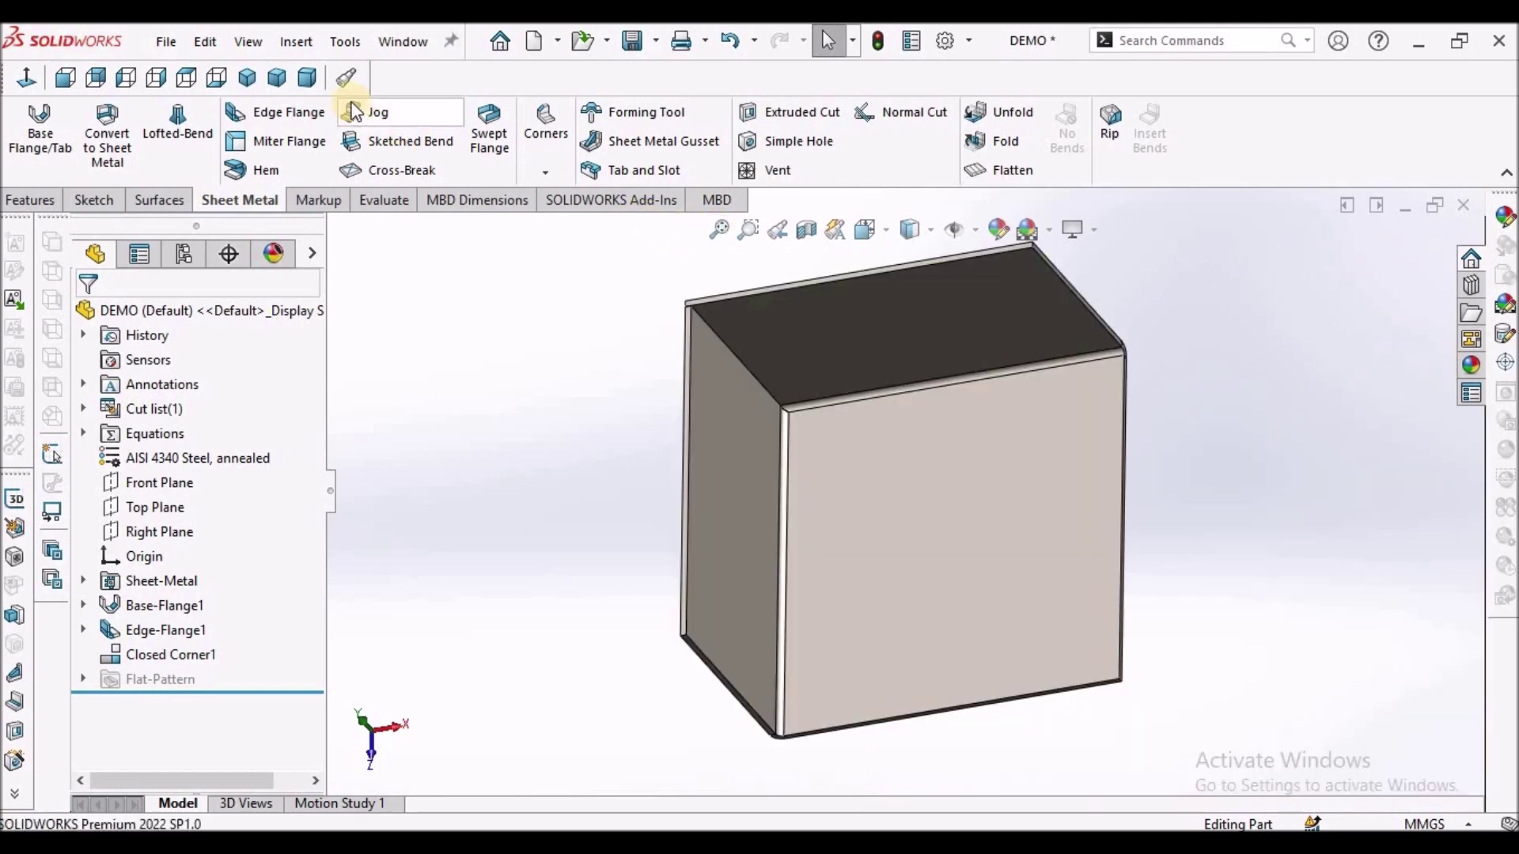
{"action": "left_click", "coordinate": [307, 77]}
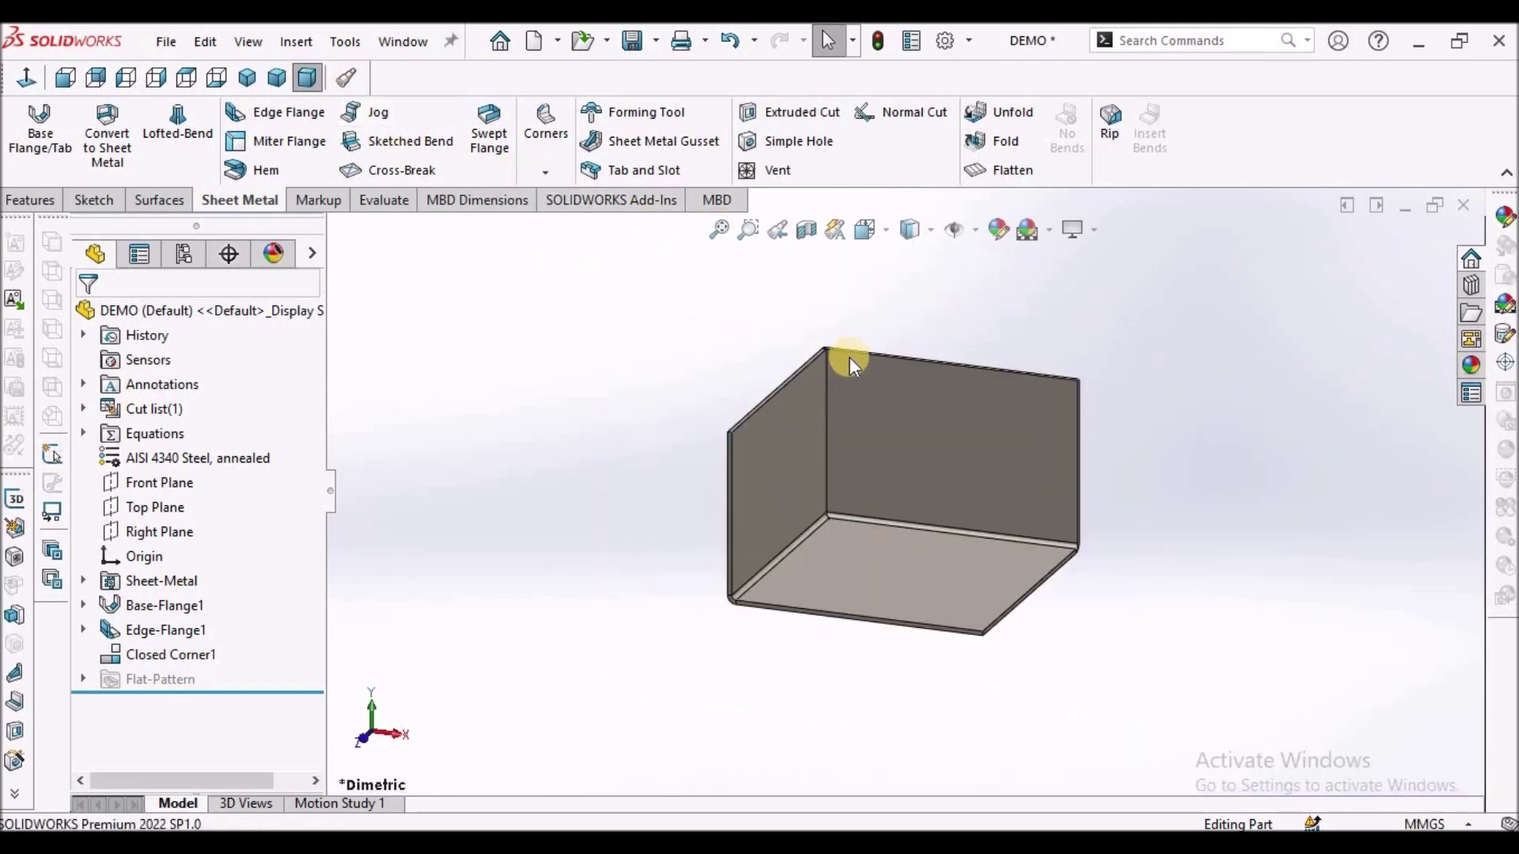
{"action": "scroll", "coordinate": [858, 396], "scroll_direction": "down", "scroll_amount": 3}
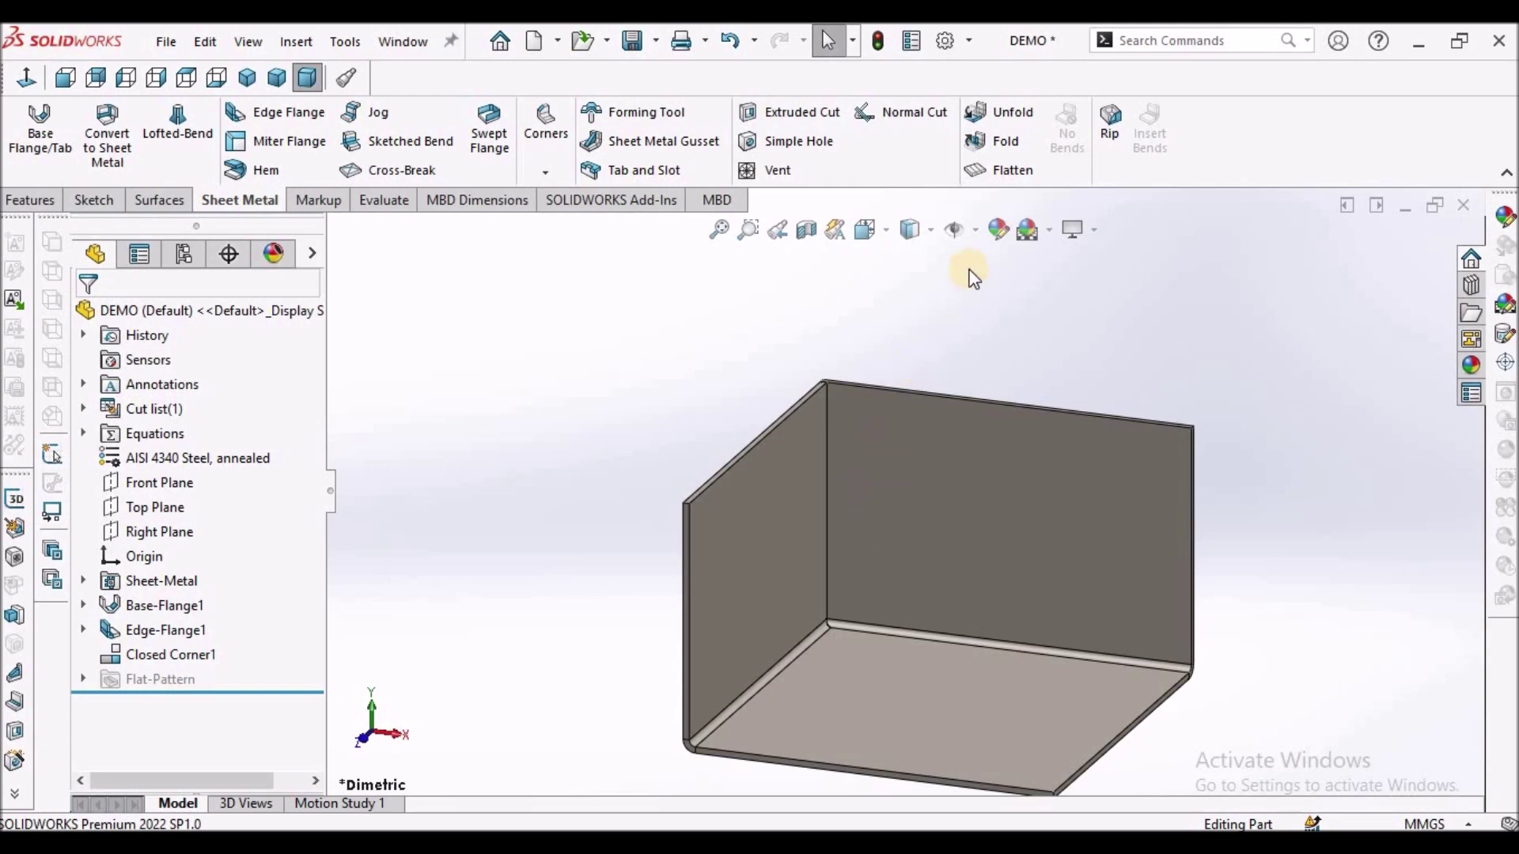
Flatten the box to inspect its notched square blank from Top view, then fold it back
{"action": "left_click", "coordinate": [1020, 171]}
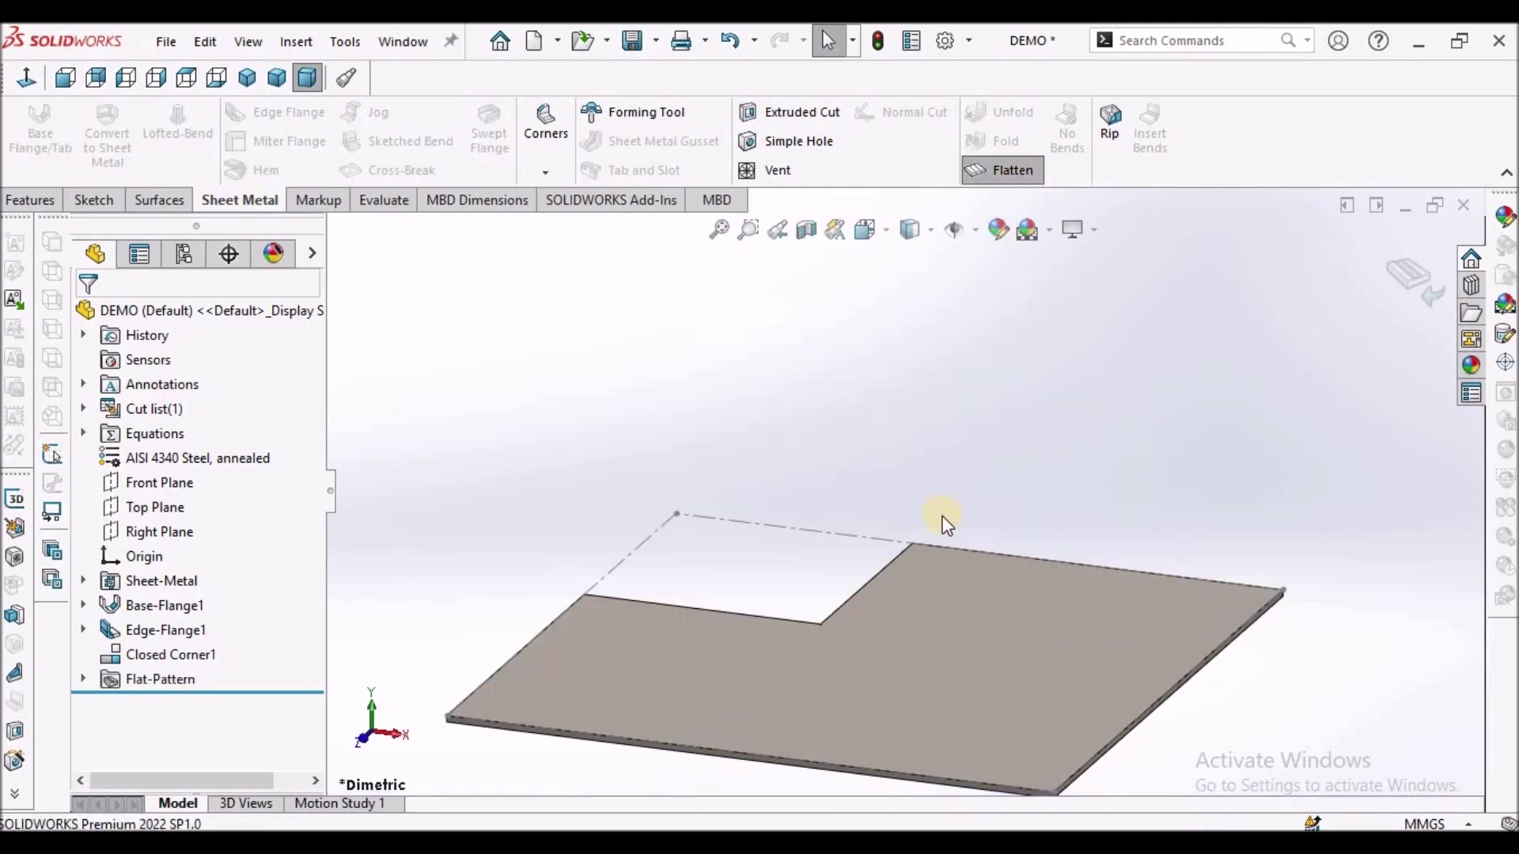
{"action": "left_click", "coordinate": [188, 77]}
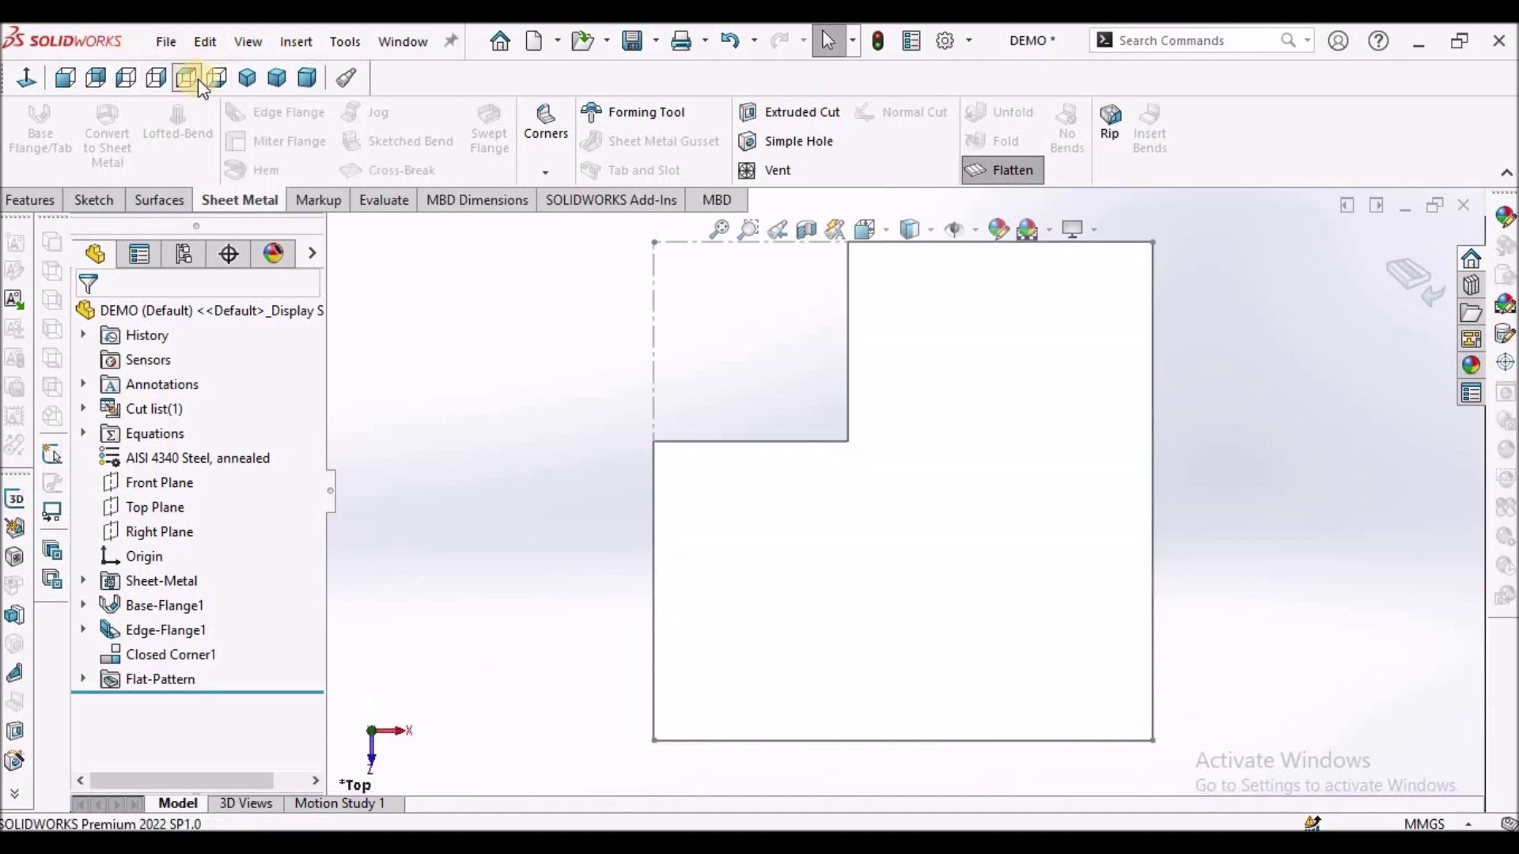
{"action": "scroll", "coordinate": [902, 483], "scroll_direction": "up", "scroll_amount": 2}
{"action": "scroll", "coordinate": [892, 397], "scroll_direction": "down", "scroll_amount": 2}
{"action": "scroll", "coordinate": [848, 346], "scroll_direction": "up", "scroll_amount": 2}
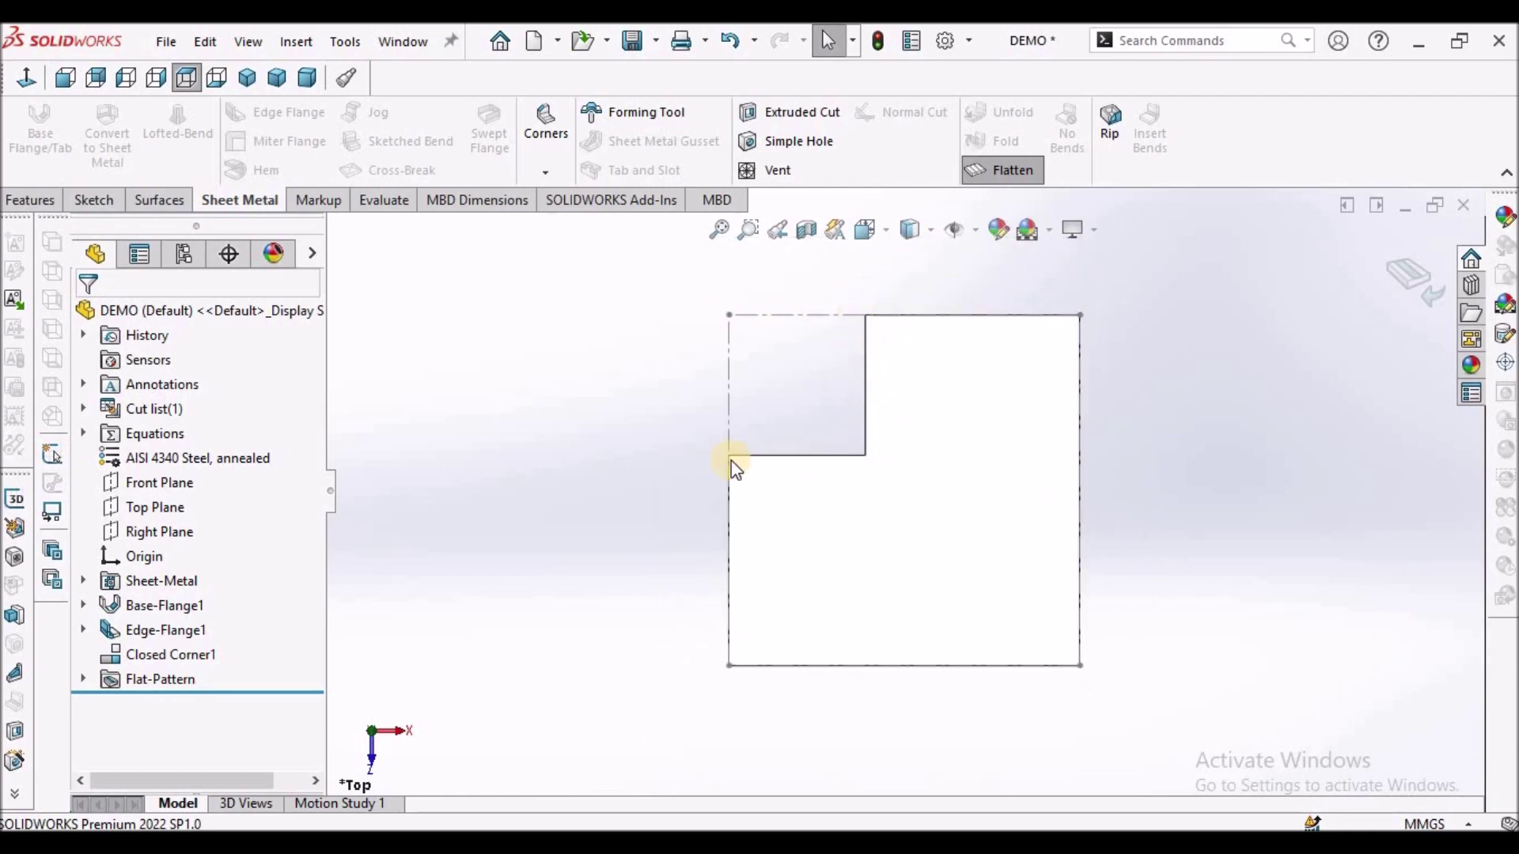
{"action": "left_click", "coordinate": [986, 169]}
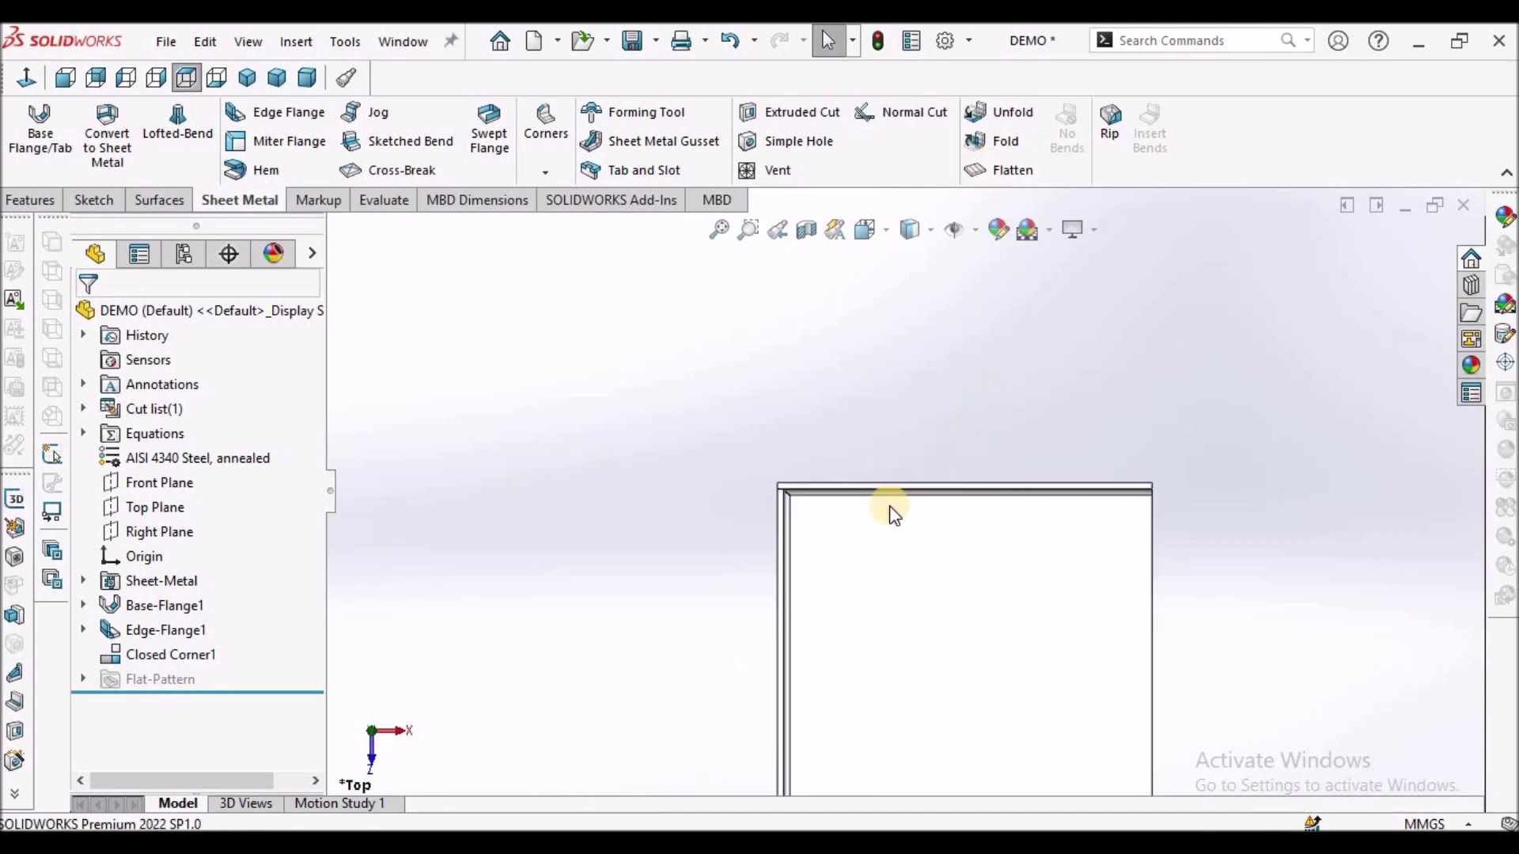
Orbit the folded box, then set the Dimetric view to see the base, both walls and the closed corner
{"action": "middle_click_drag", "start_coordinate": [900, 431], "coordinate": [1065, 406]}
{"action": "left_click", "coordinate": [307, 77]}
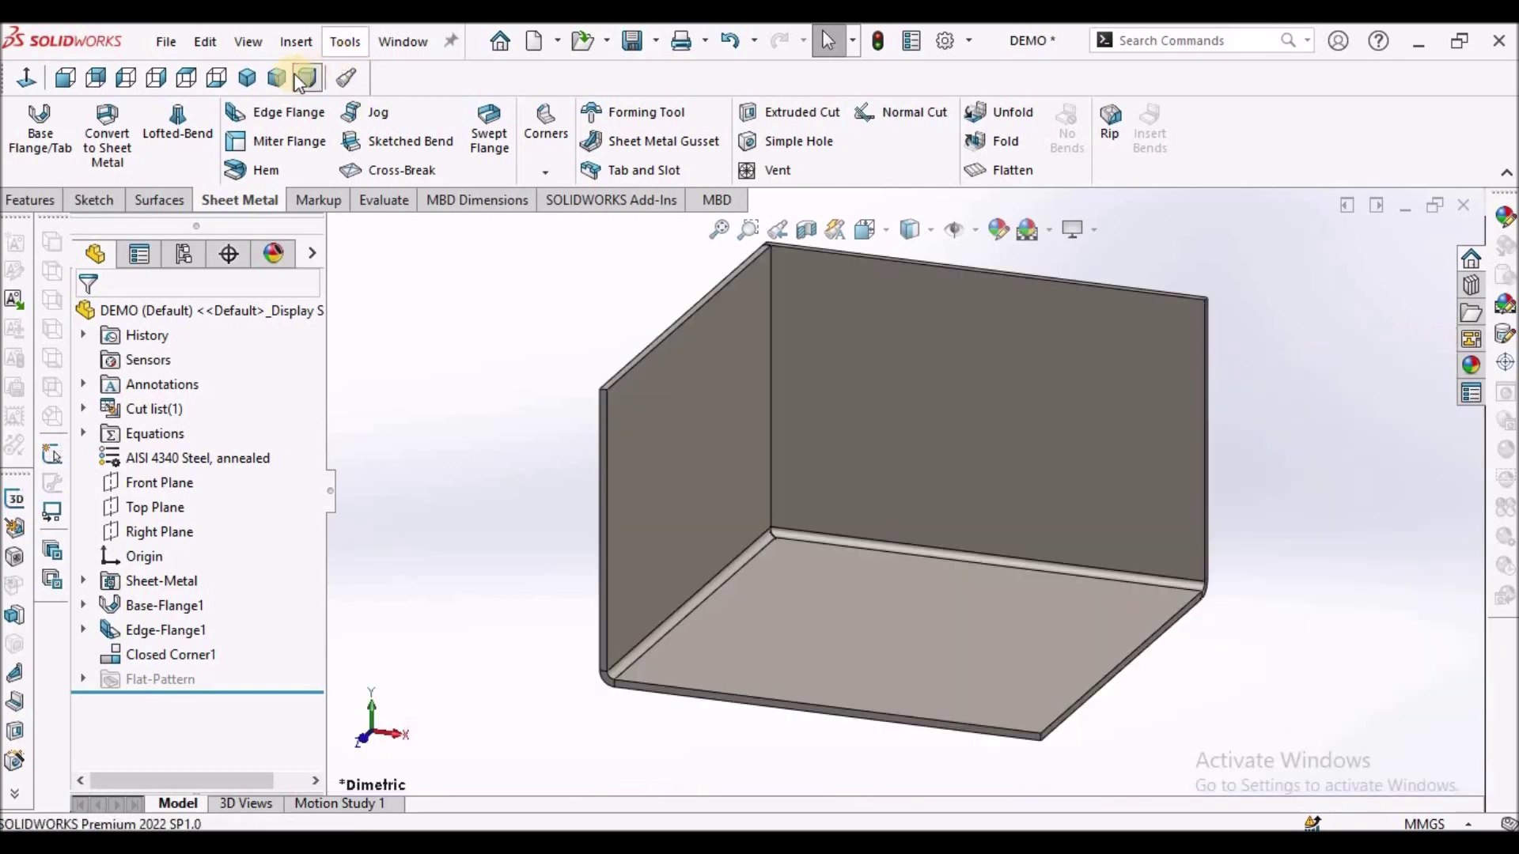